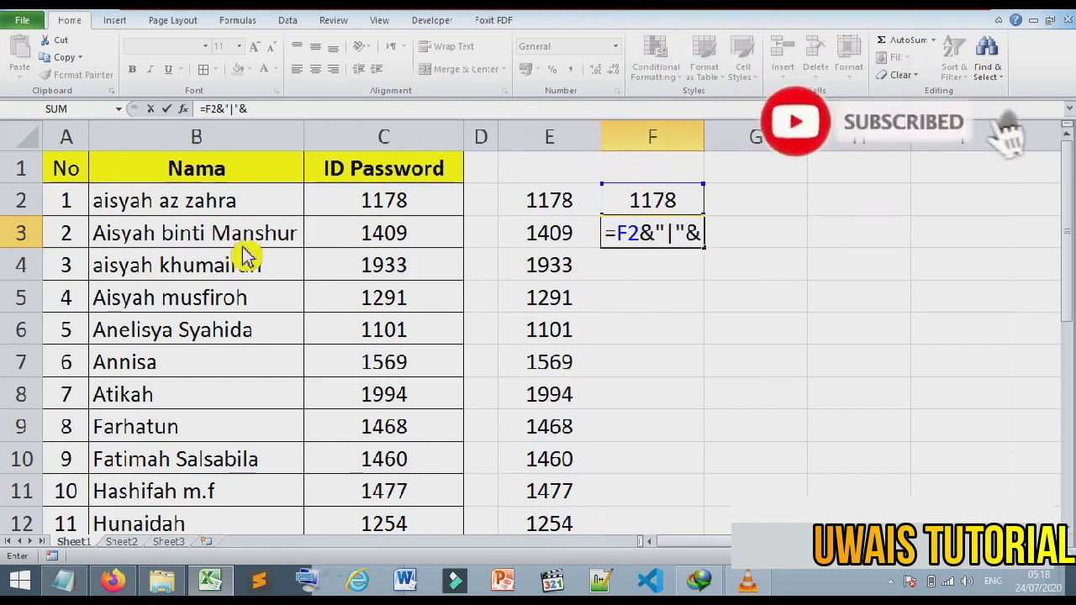
# Step: Finish the F3 formula as =F2&"|"&E3, appending E3's code 1409 after the pipe
pyautogui.click(558, 247)
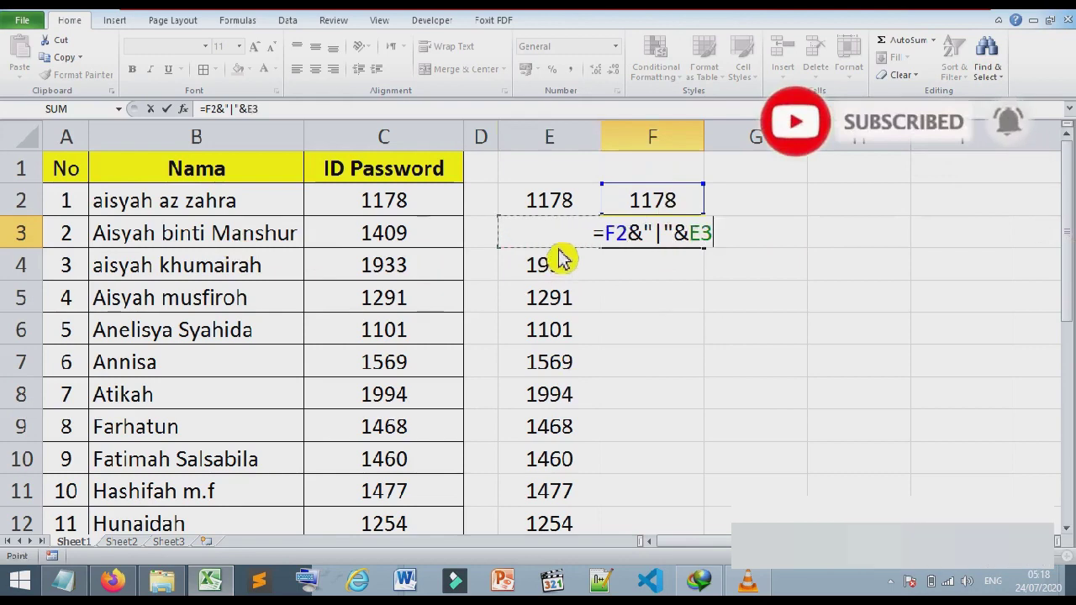
pyautogui.press('Return')
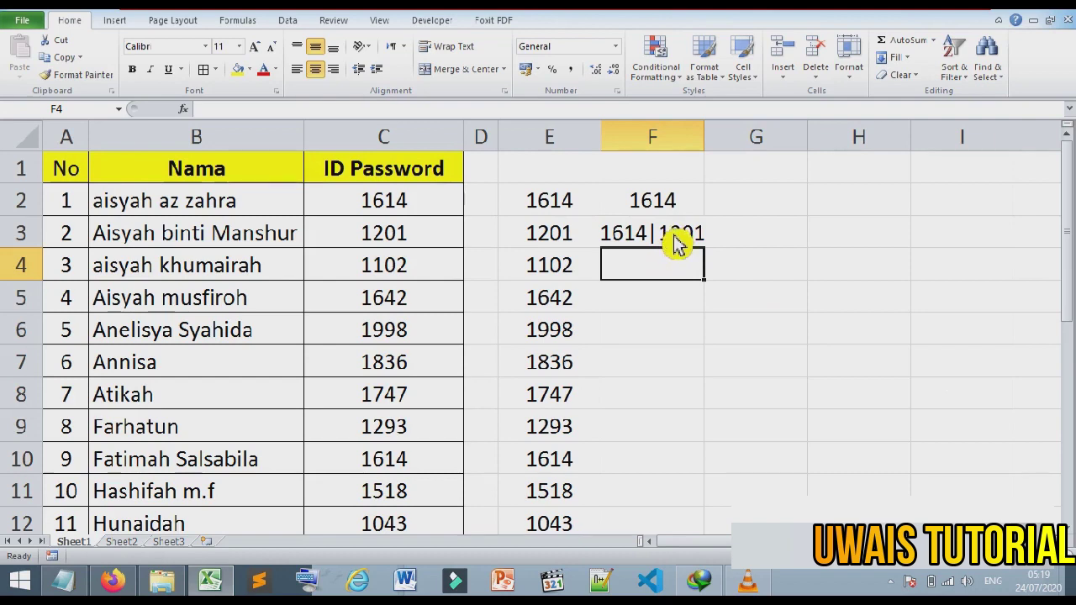
# Step: Fill the F3 pipe-joining formula down to F23 and check the complete code chain in F23
pyautogui.click(678, 244)
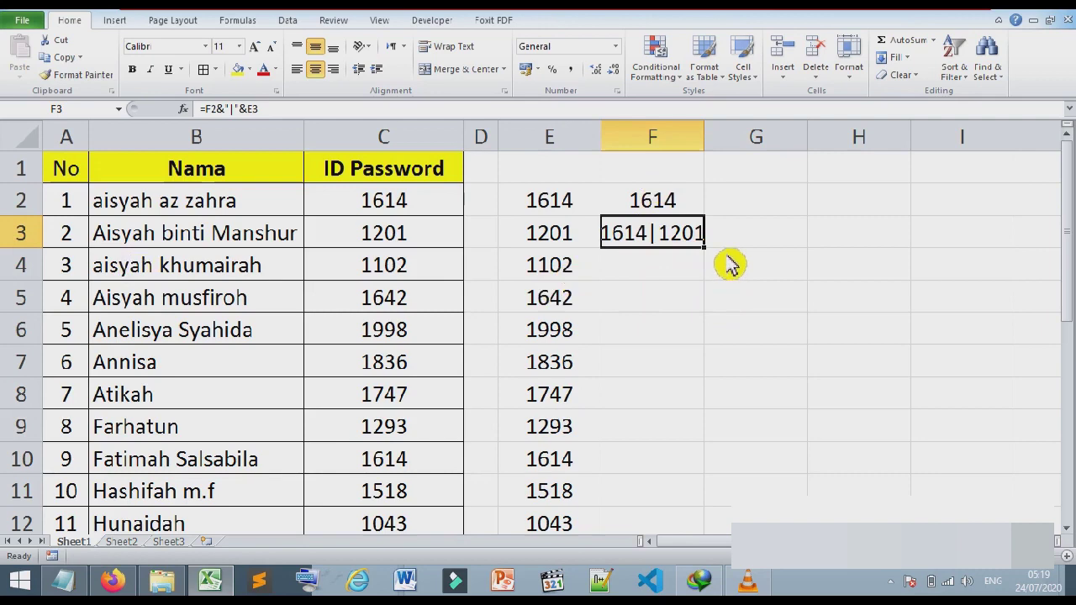
pyautogui.moveTo(704, 249); pyautogui.dragTo(720, 478)
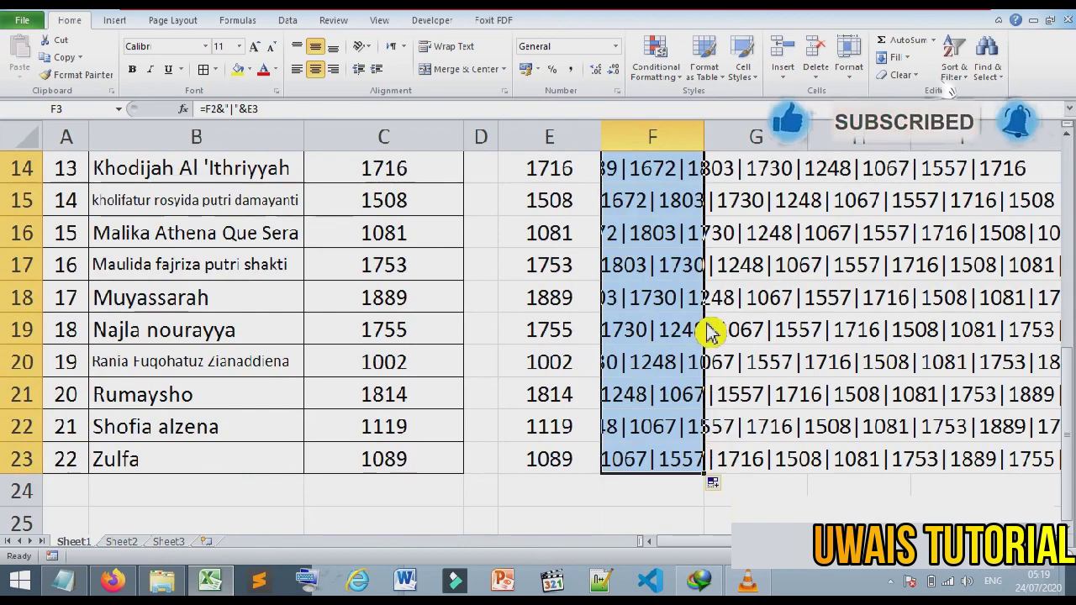
pyautogui.click(665, 468)
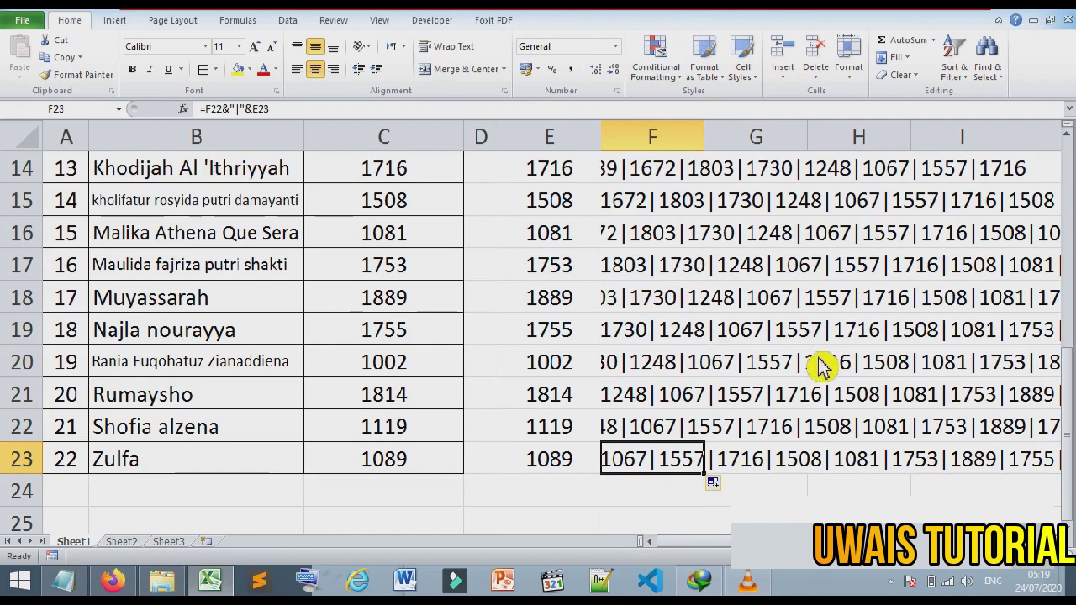
pyautogui.scroll(5, 637, 294)
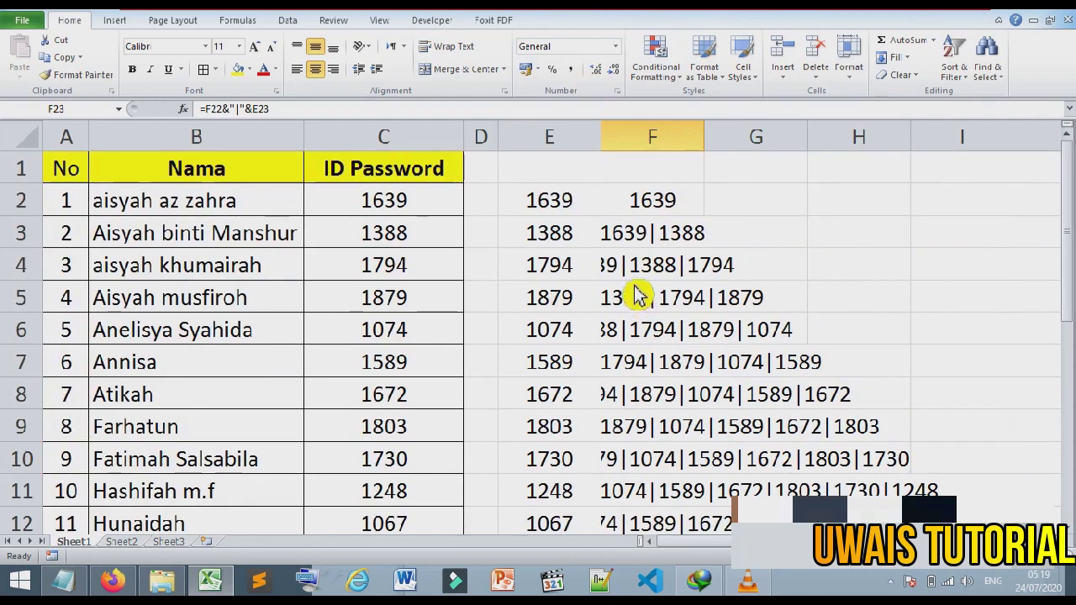
# Step: Copy the full pipe-separated code chain from F23 and bring up the Notepad of student names
pyautogui.scroll(-5, 610, 240)
pyautogui.scroll(5, 610, 240)
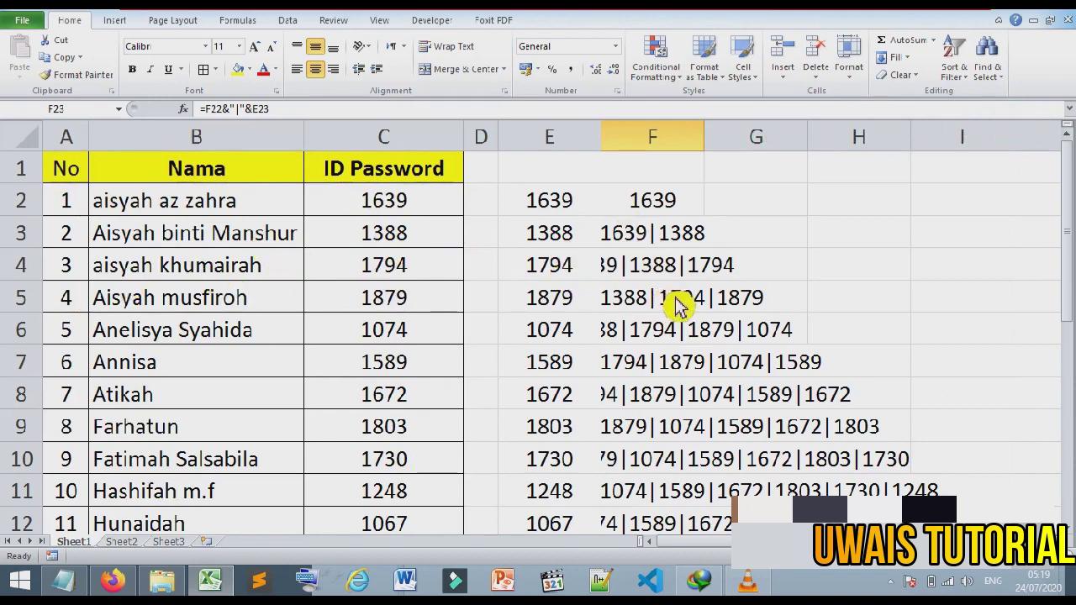
pyautogui.scroll(-3, 678, 308)
pyautogui.scroll(-3, 677, 308)
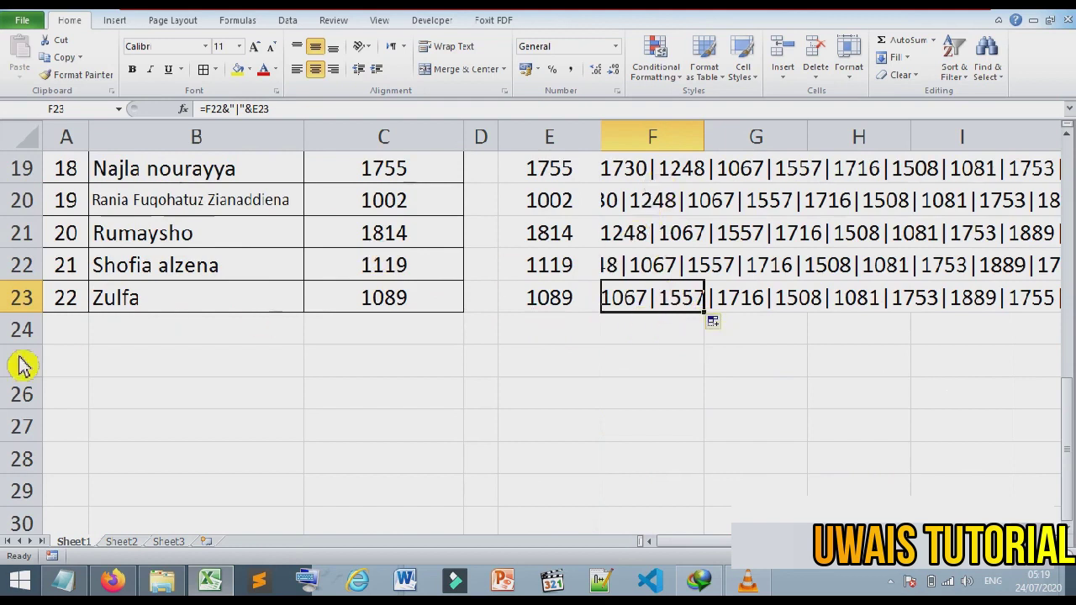
pyautogui.click(589, 304)
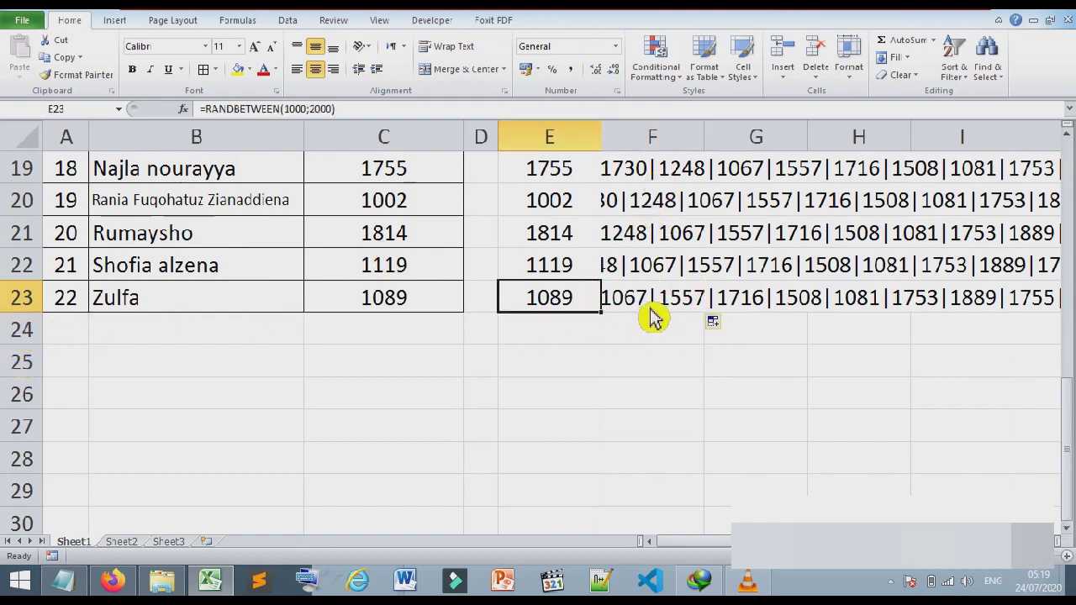
pyautogui.click(653, 307)
pyautogui.hotkey('ctrl', 'c')
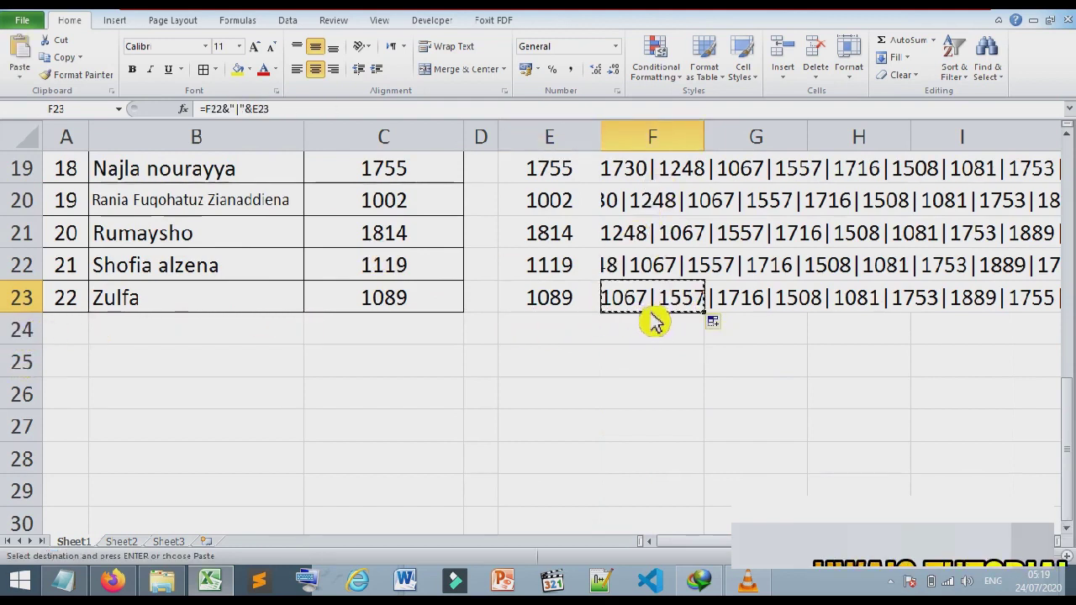
pyautogui.click(84, 587)
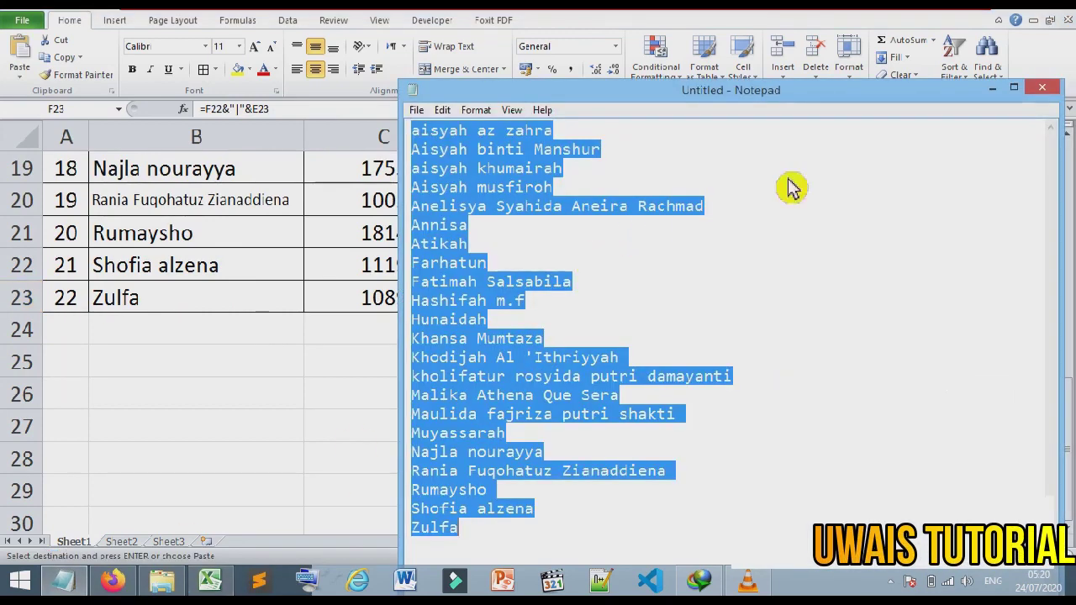
# Step: Paste the code chain over the names in Notepad as plain text, then switch to the exam form
pyautogui.hotkey('ctrl', 'v')
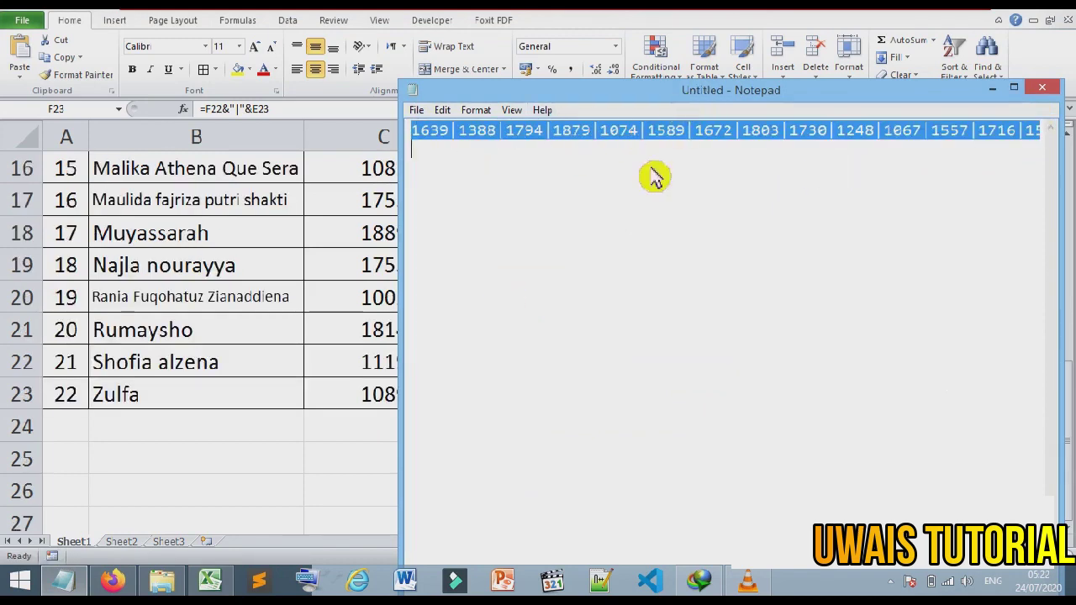
pyautogui.click(113, 582)
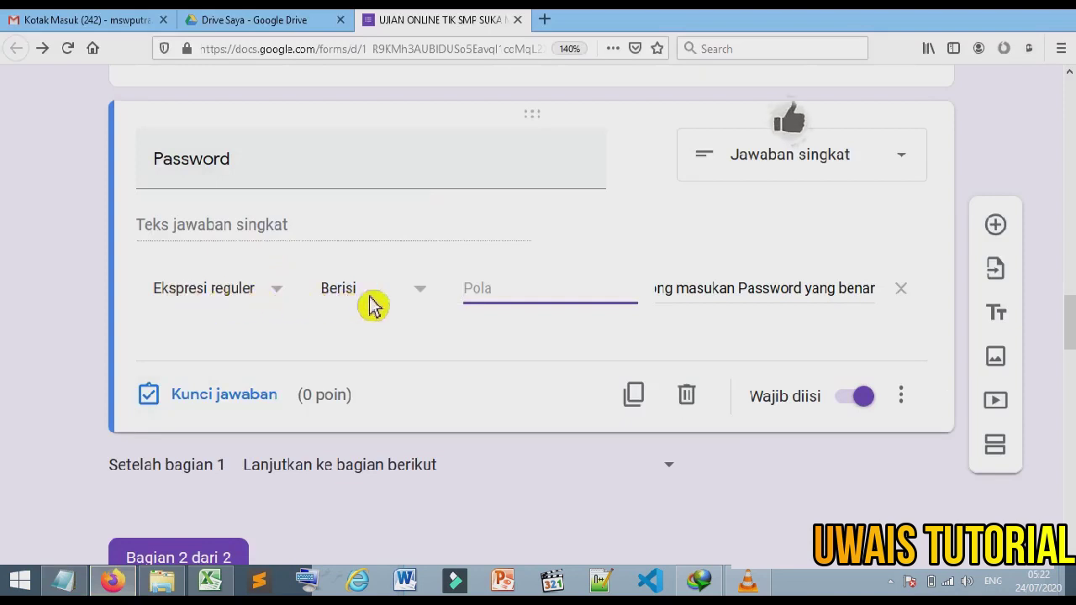
# Step: Set the Password validation condition to 'Kecocokan' with the pasted code chain as its Pola pattern
pyautogui.click(432, 306)
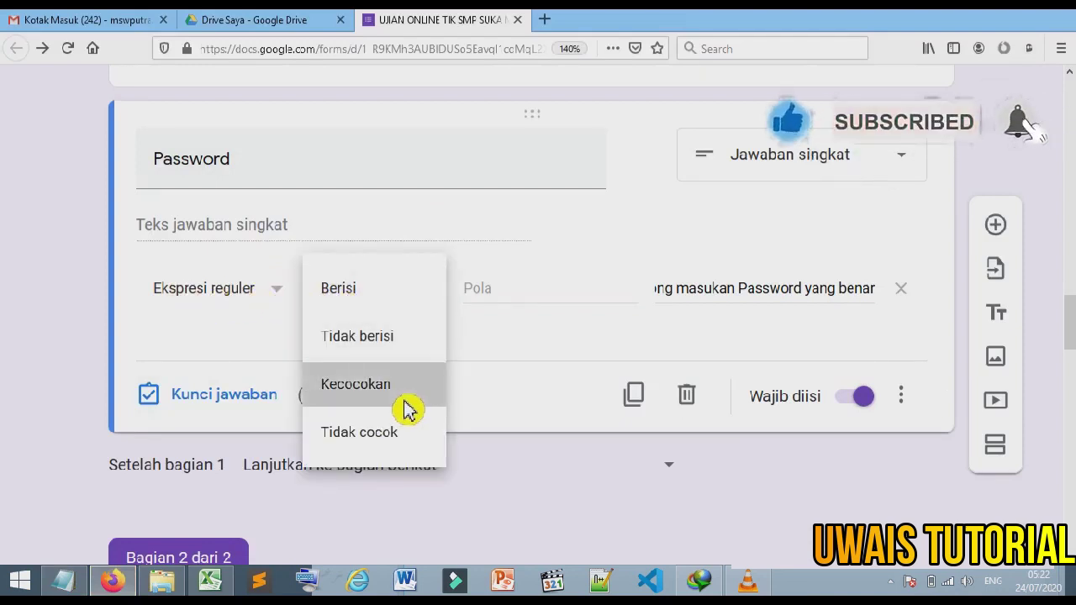
pyautogui.click(405, 409)
pyautogui.click(542, 309)
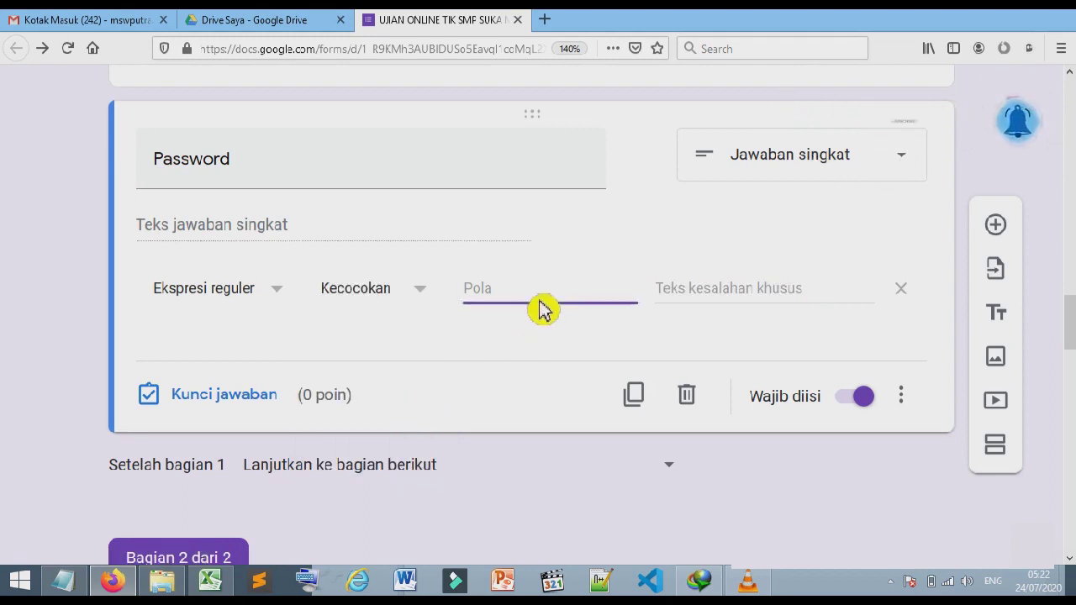
pyautogui.hotkey('ctrl', 'v')
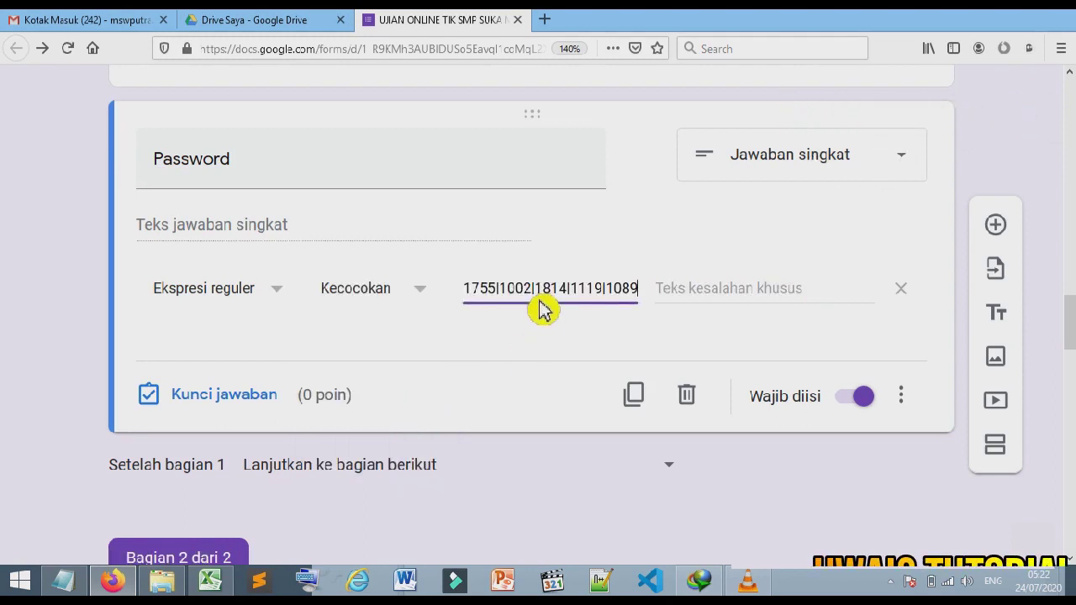
pyautogui.click(542, 362)
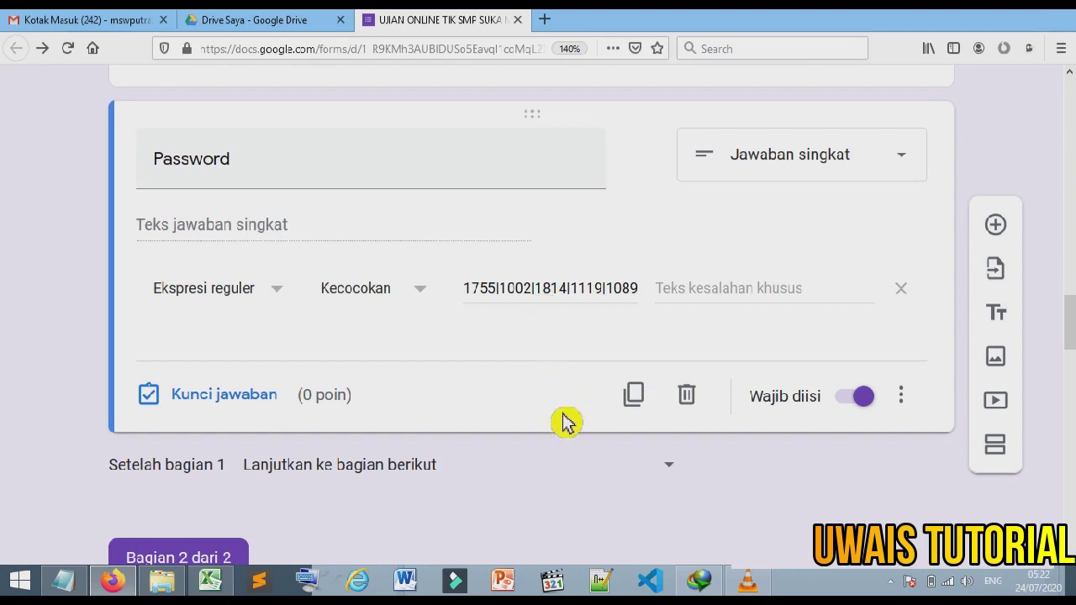
pyautogui.scroll(10, 168, 294)
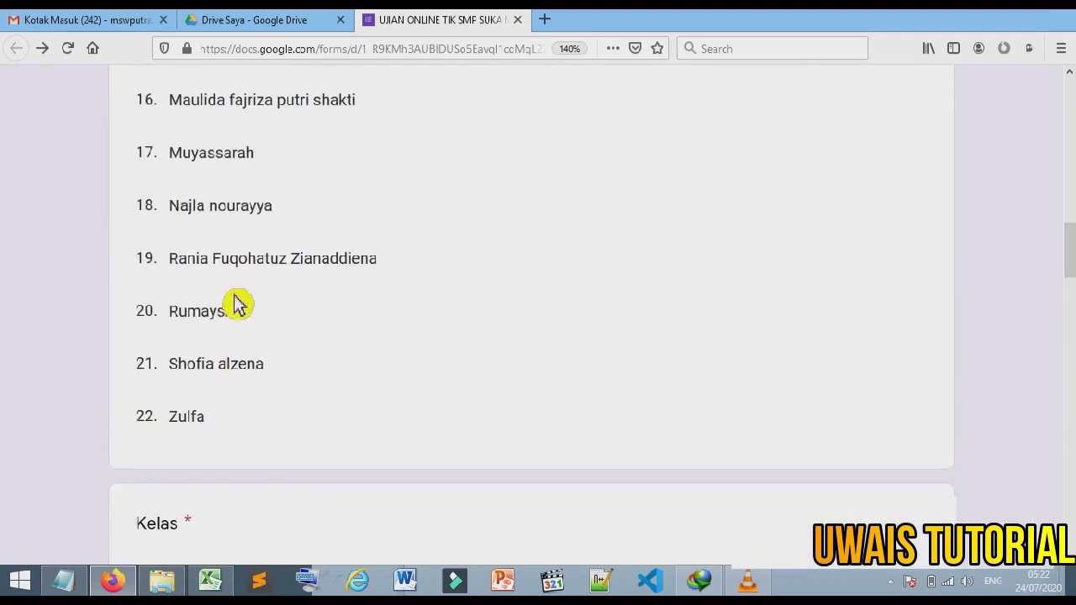
# Step: Open the exam form preview and look up a student's code in the spreadsheet
pyautogui.click(280, 137)
pyautogui.scroll(10, 452, 190)
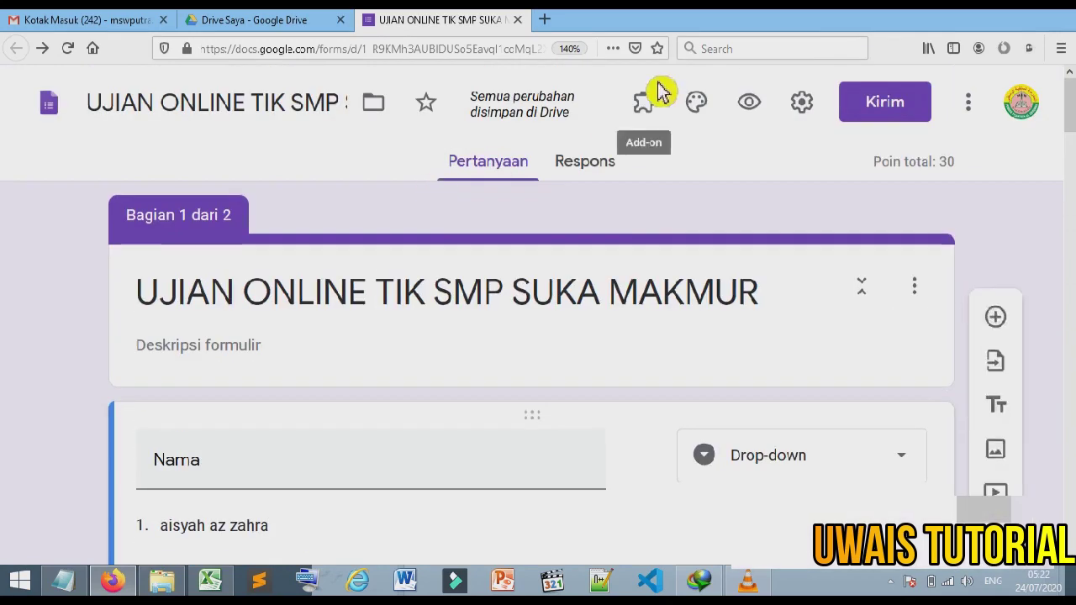
pyautogui.click(767, 115)
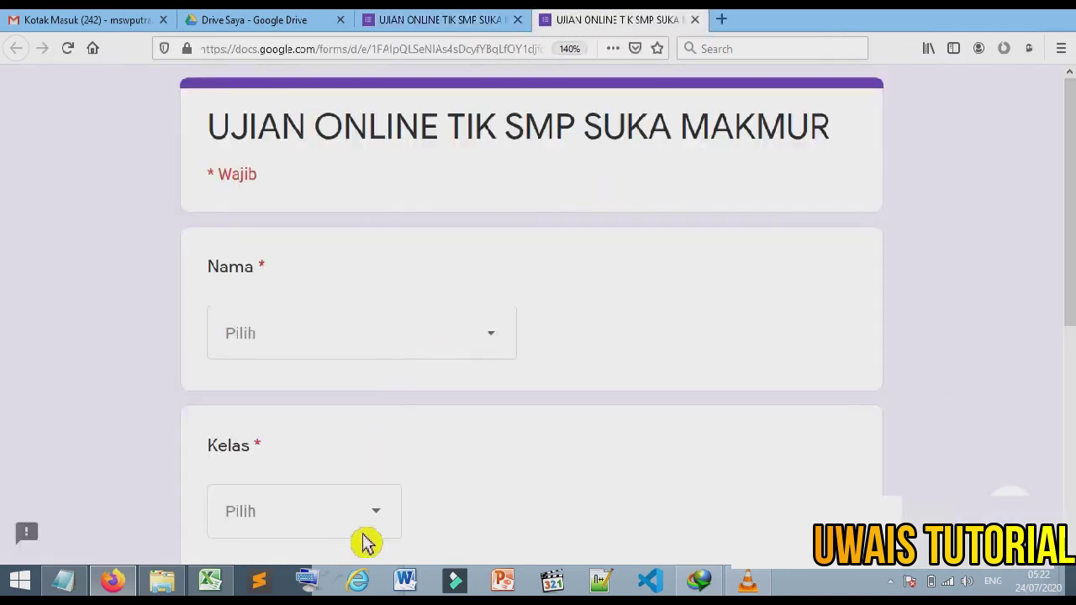
pyautogui.hotkey('alt', 'Tab')
pyautogui.scroll(5, 295, 445)
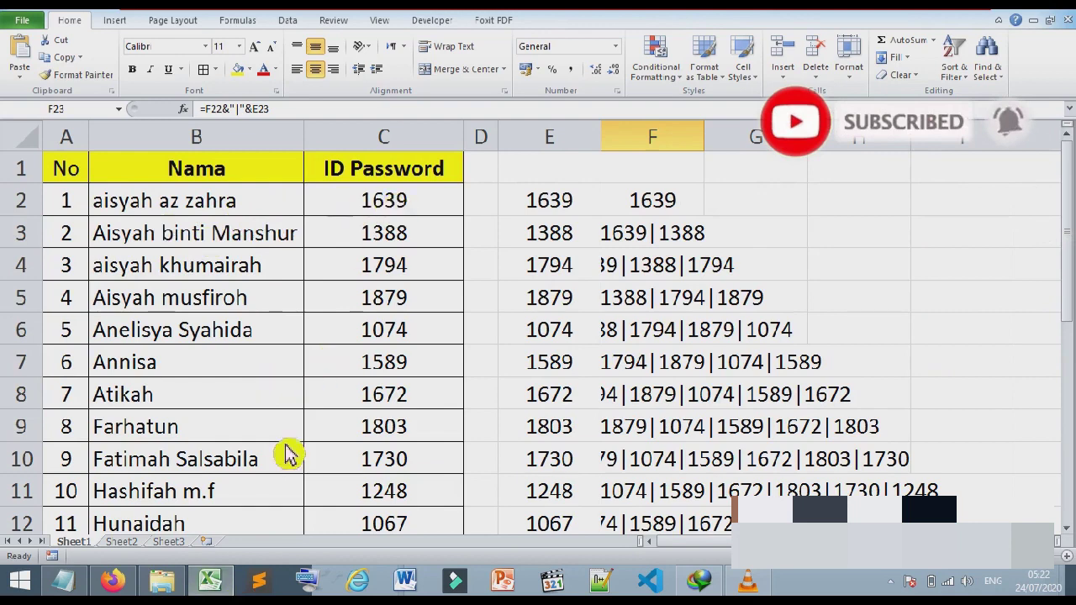
pyautogui.click(112, 580)
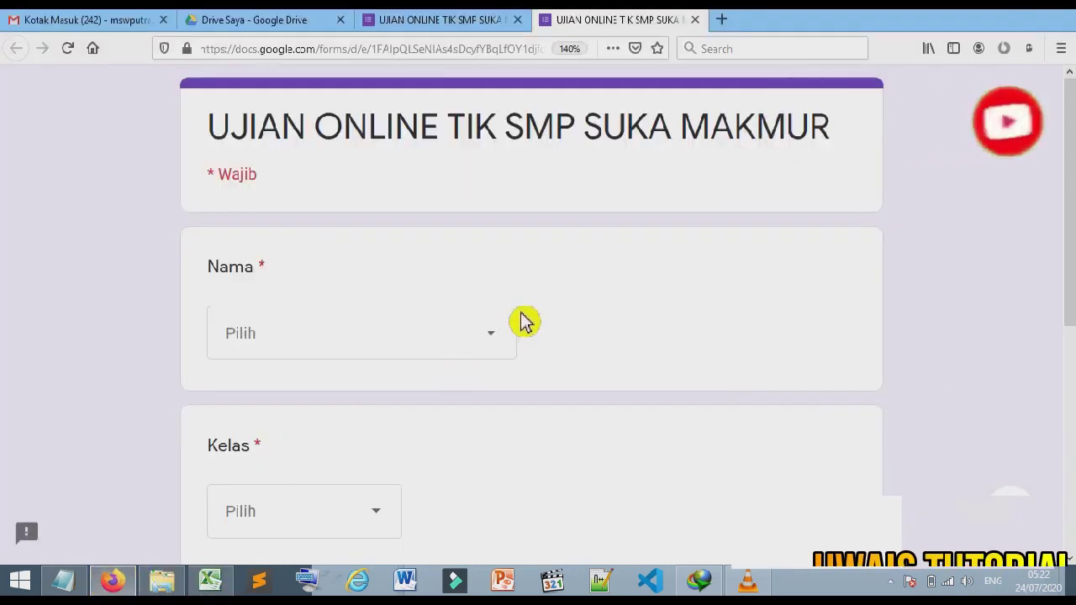
pyautogui.click(512, 344)
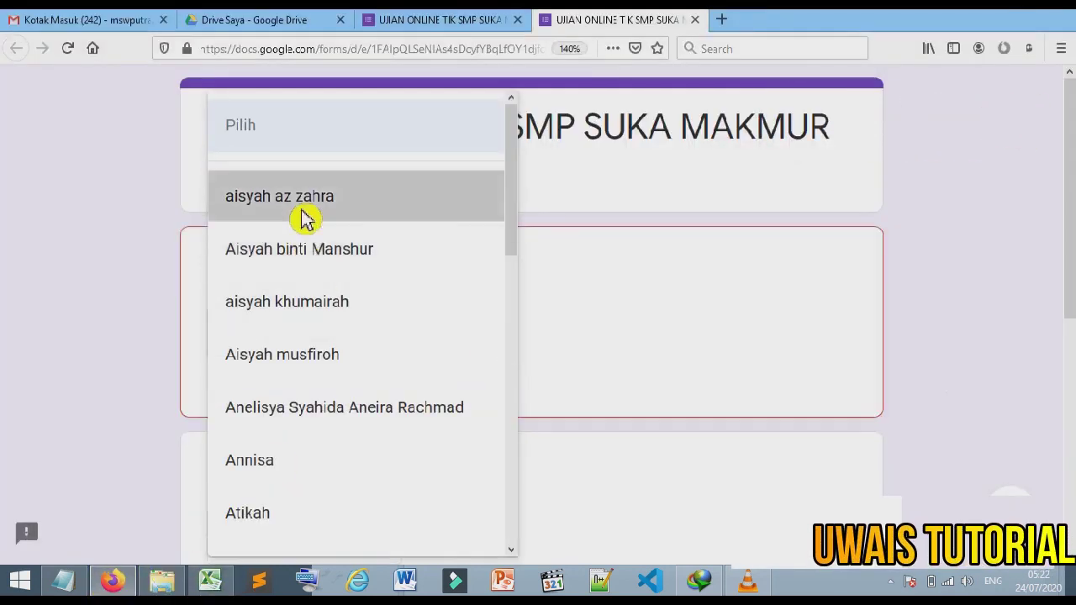
pyautogui.click(305, 219)
pyautogui.scroll(-2, 375, 307)
pyautogui.click(385, 414)
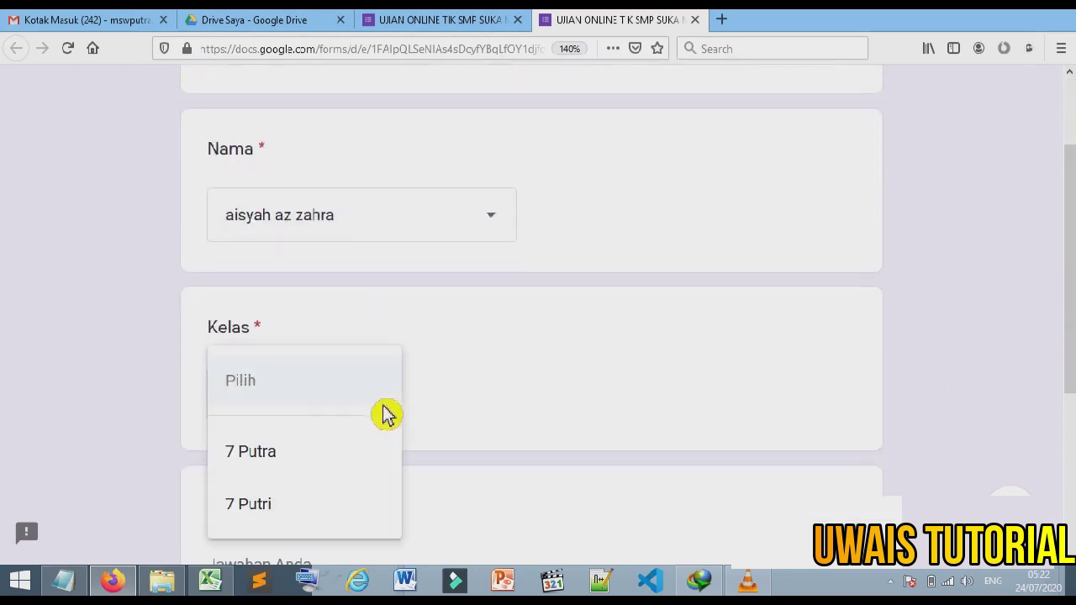
pyautogui.click(344, 512)
pyautogui.scroll(-4, 344, 517)
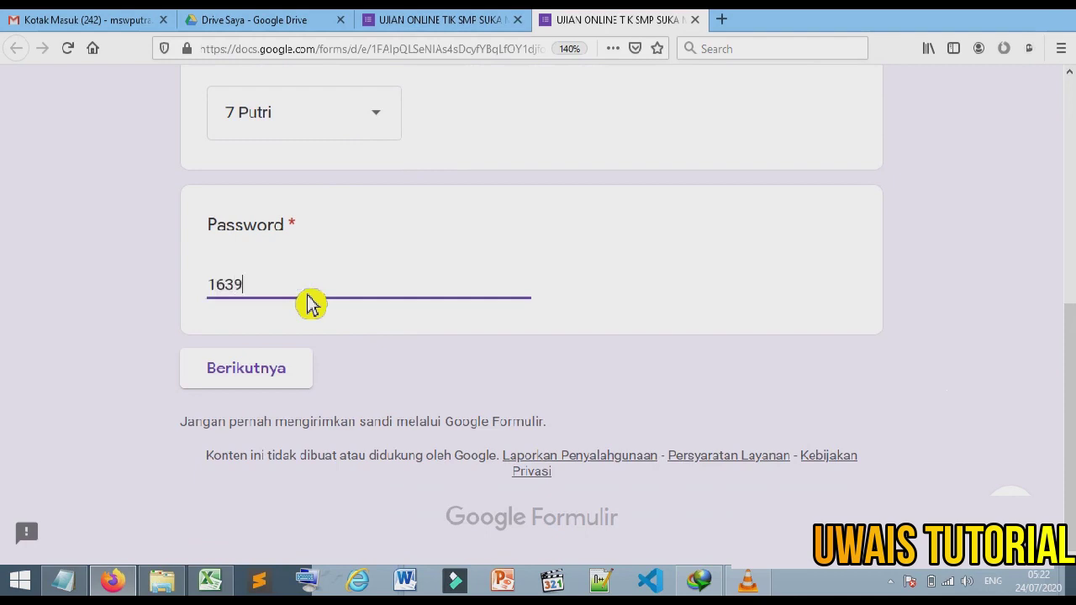
pyautogui.click(300, 385)
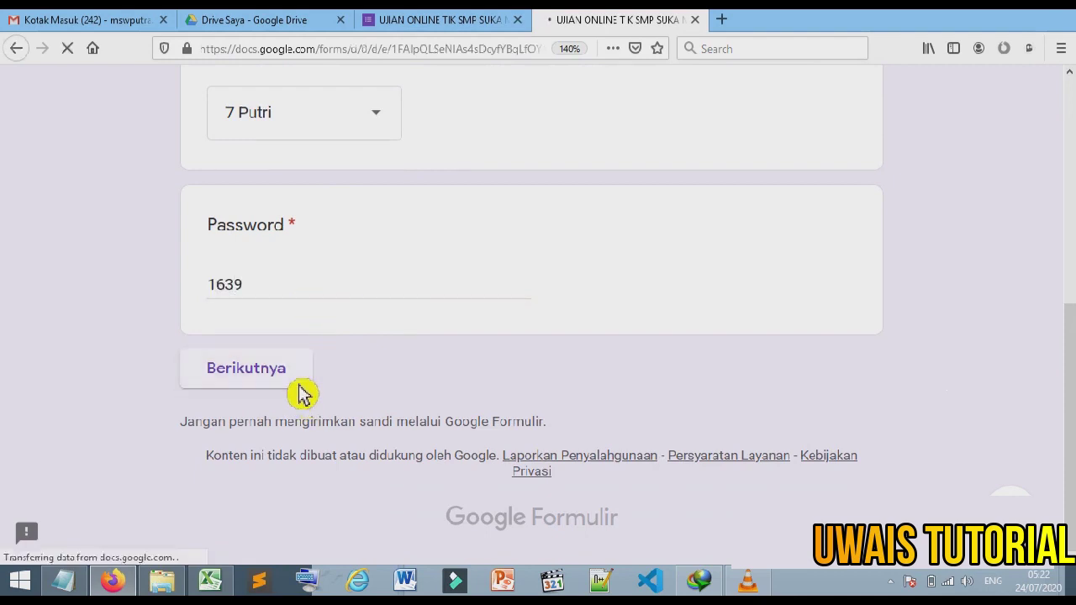
# Step: Go back from the questions page to the blank first page, confirming Leave Page
pyautogui.scroll(-2, 264, 356)
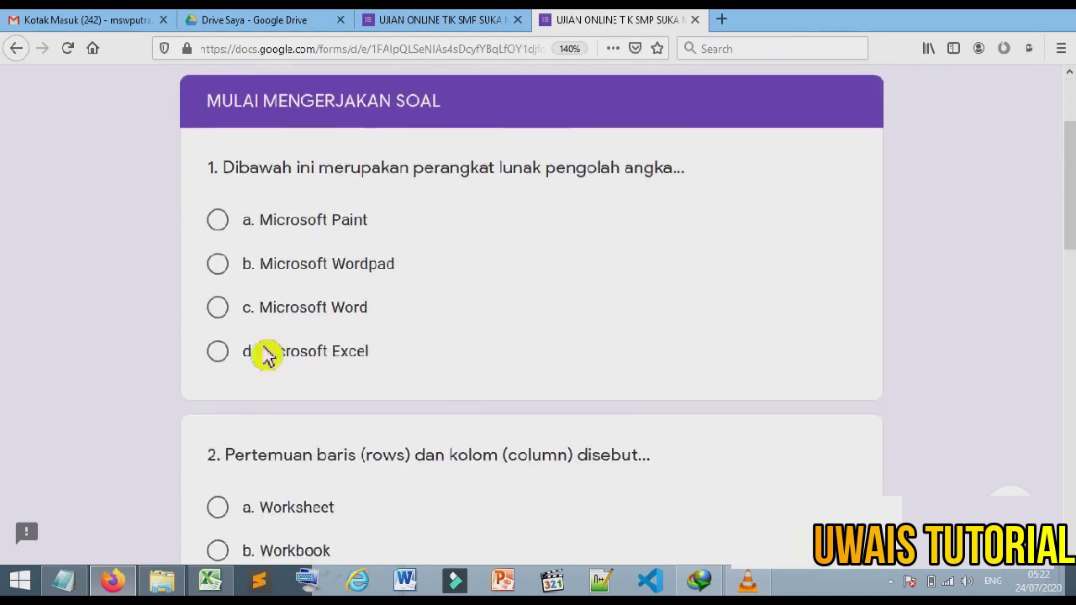
pyautogui.scroll(2, 312, 216)
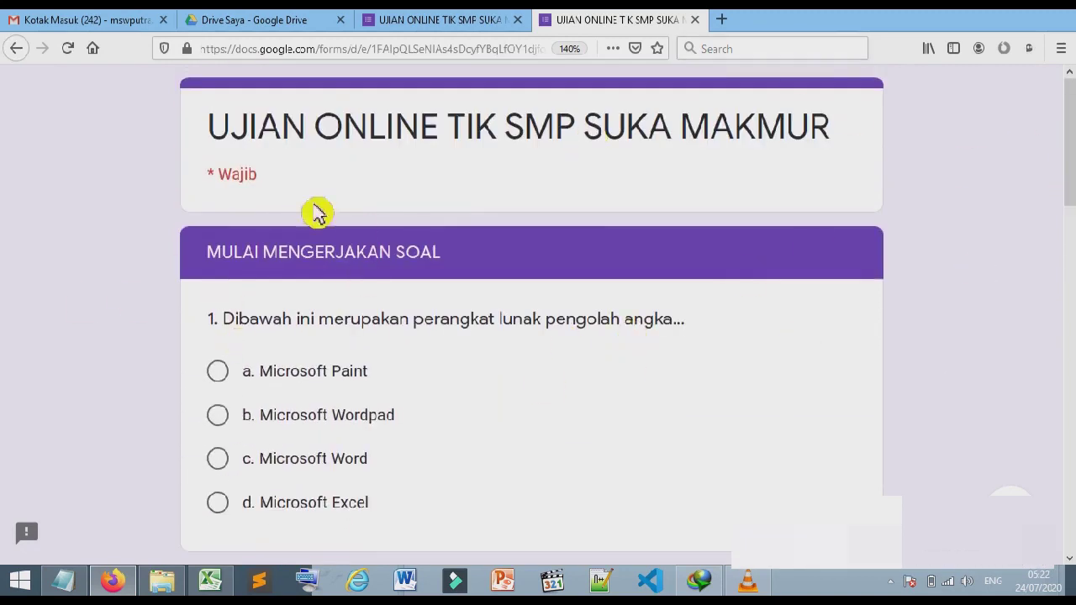
pyautogui.click(26, 49)
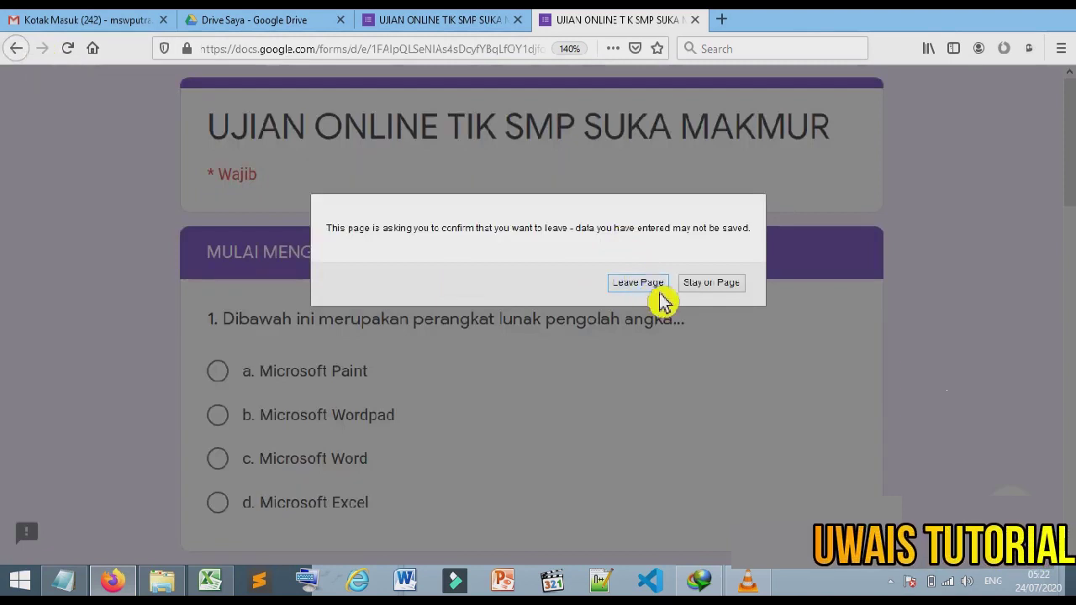
pyautogui.click(662, 287)
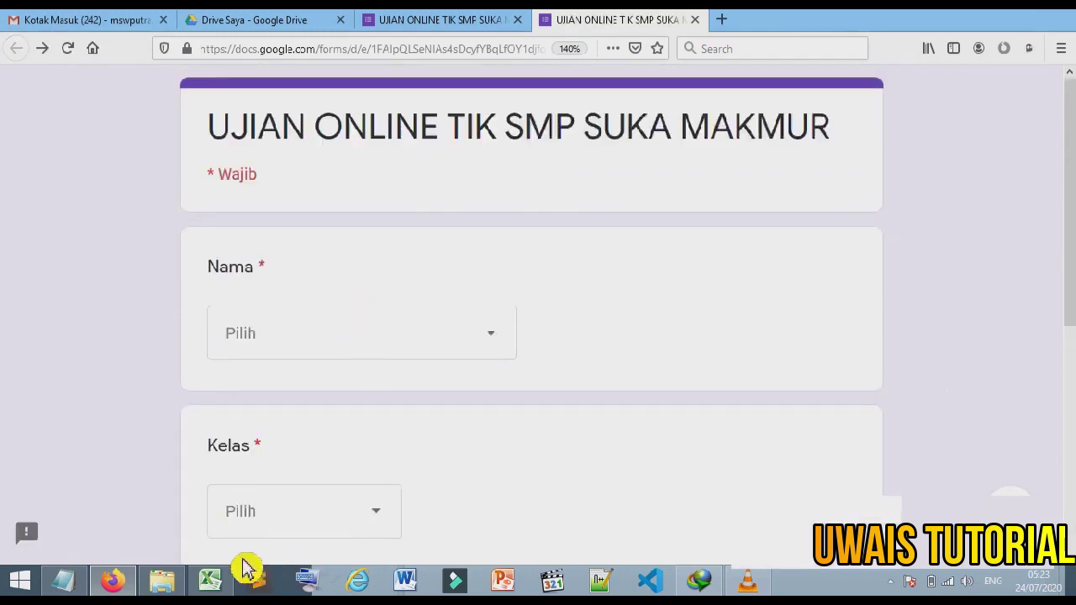
# Step: Choose the second student's name and class 7 Putri on the preview's first page
pyautogui.click(210, 580)
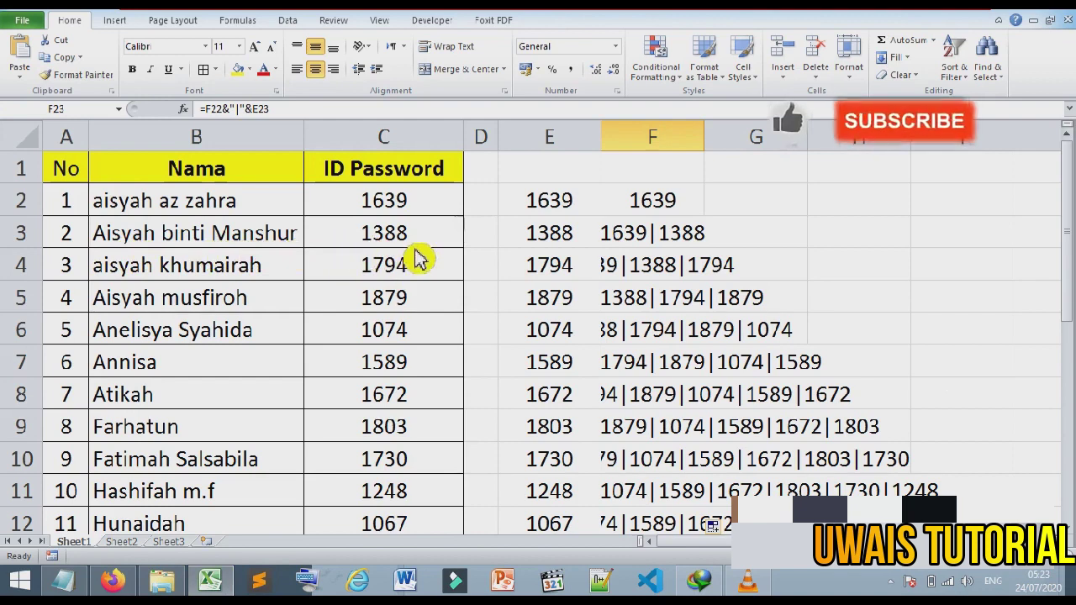
pyautogui.hotkey('alt', 'Tab')
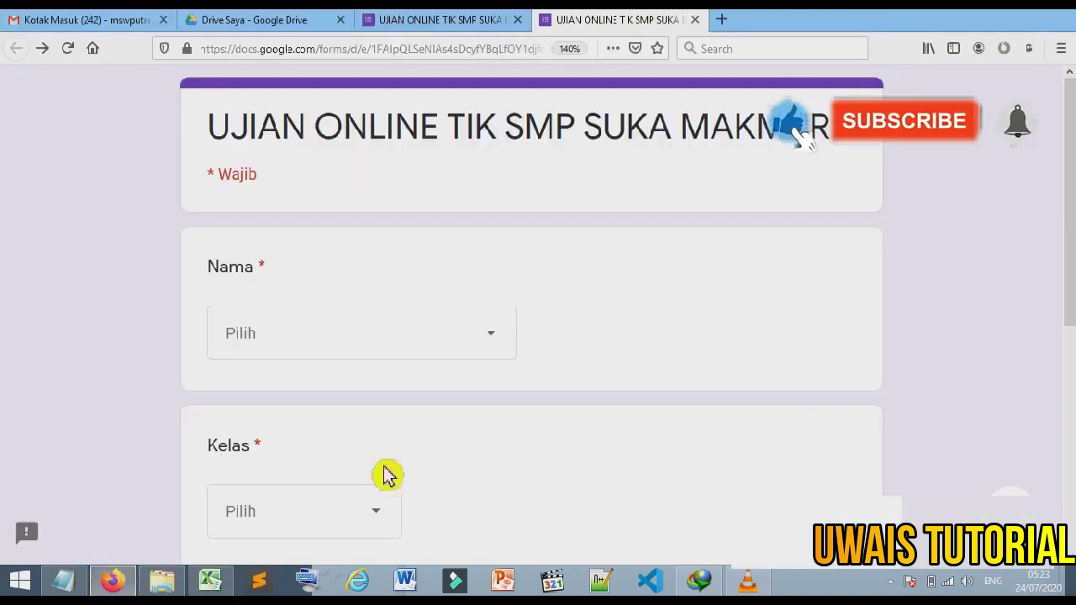
pyautogui.click(348, 344)
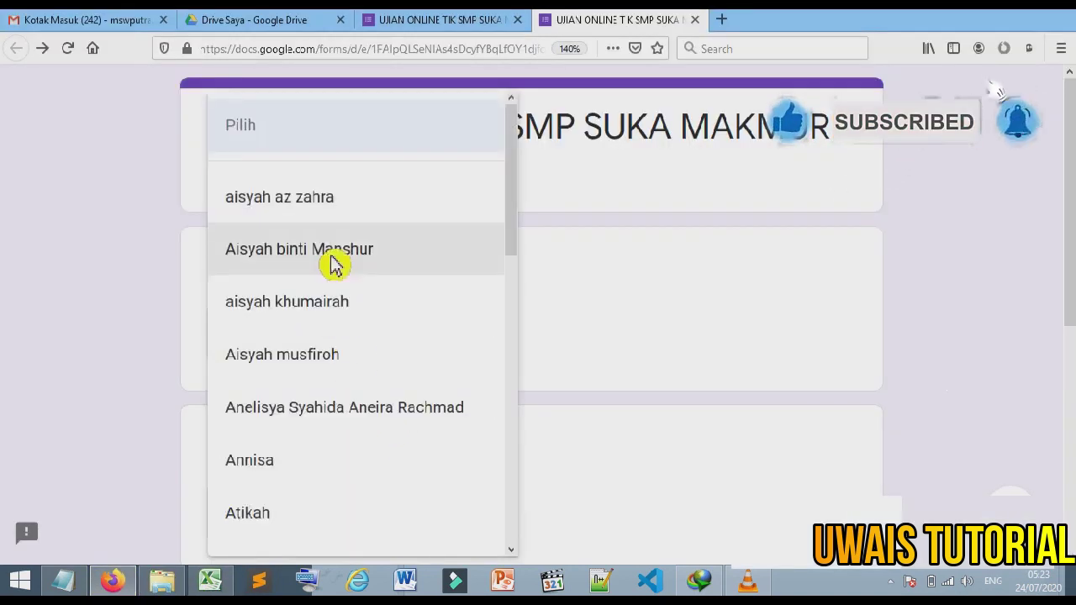
pyautogui.click(299, 249)
pyautogui.scroll(-2, 377, 353)
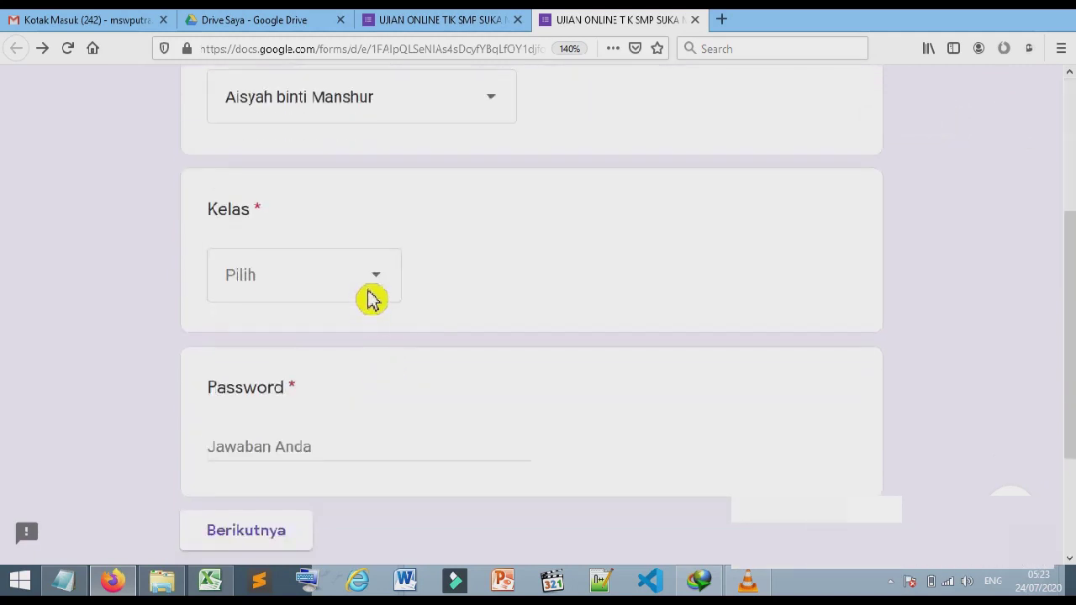
pyautogui.click(369, 294)
pyautogui.click(306, 402)
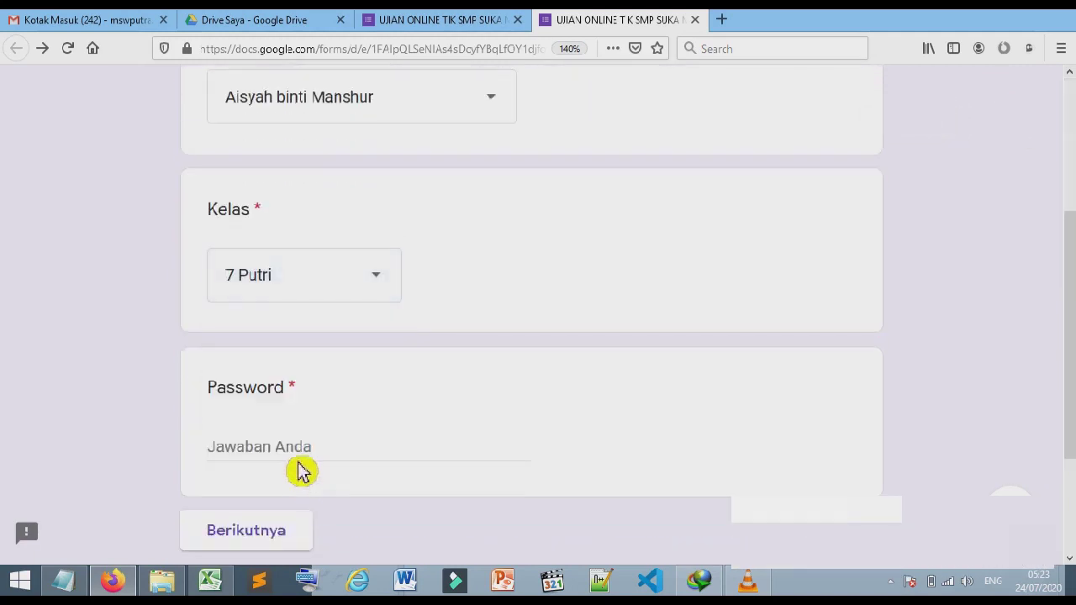
# Step: Enter the extra-digit code 13888 as the Password and submit the page
pyautogui.click(296, 462)
pyautogui.click(216, 590)
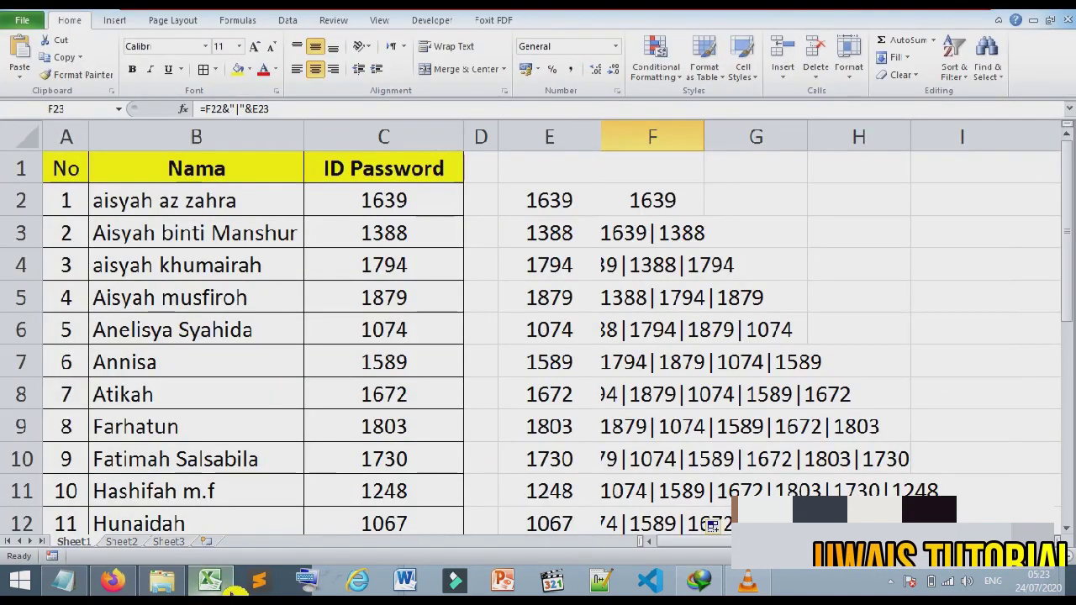
pyautogui.click(232, 591)
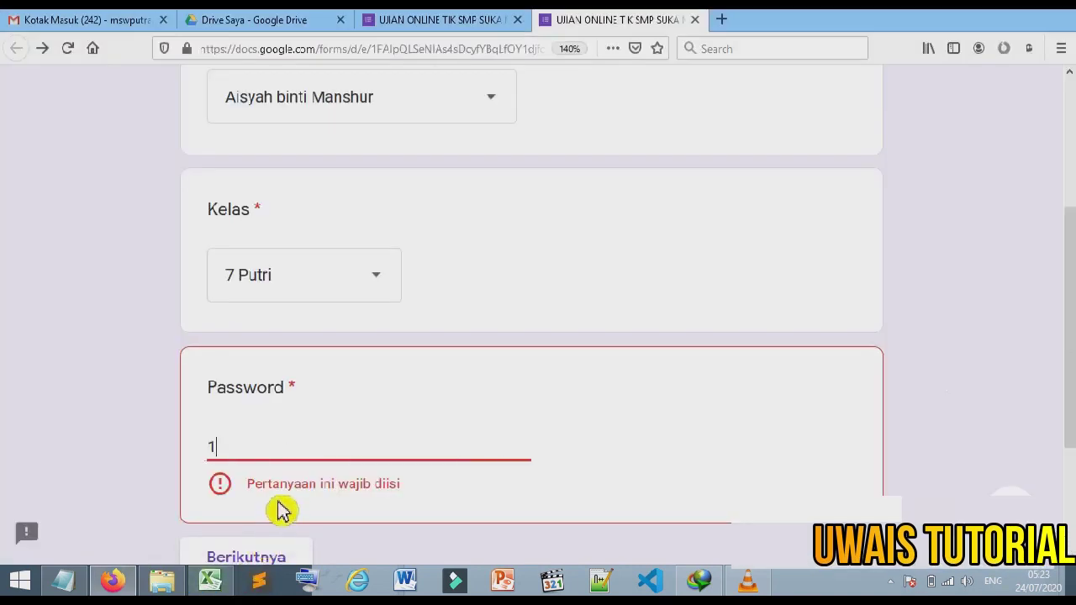
pyautogui.write('13888')
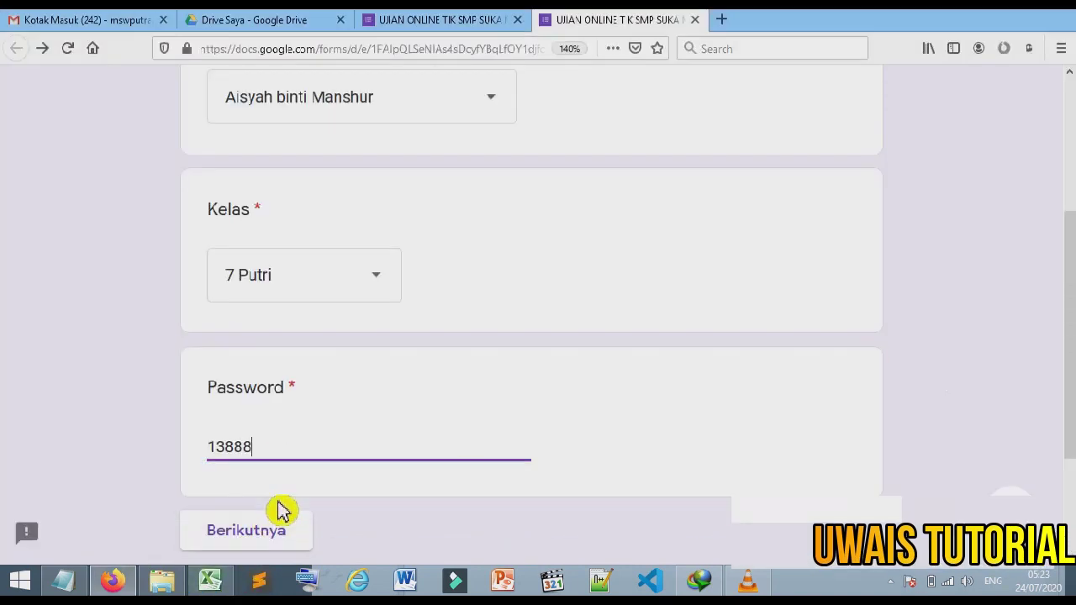
pyautogui.click(291, 547)
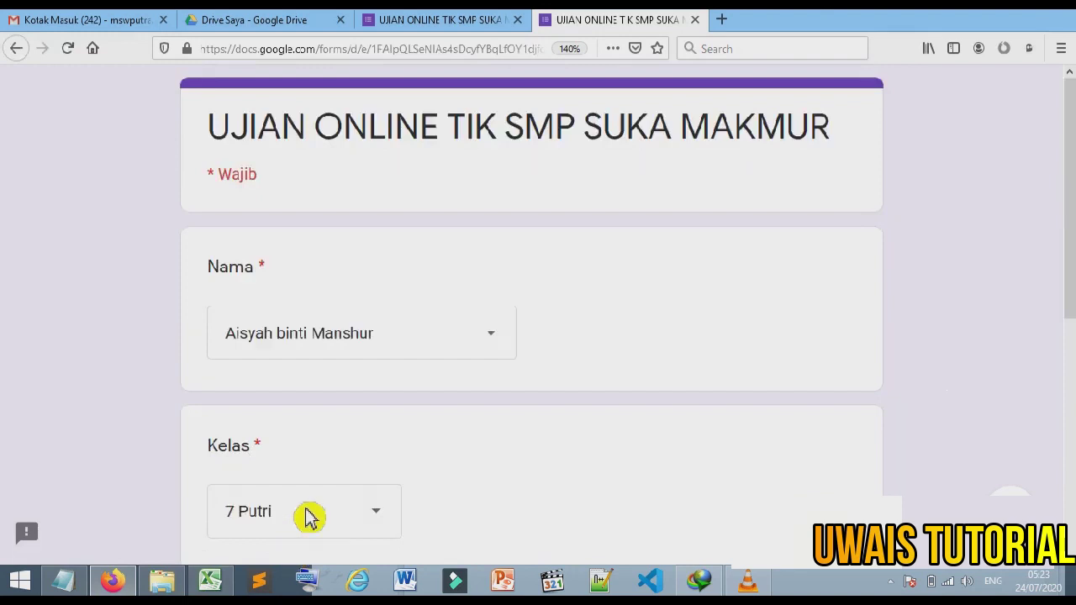
# Step: Delete the extra 8 from the rejected Password code and resubmit to reach the questions page
pyautogui.scroll(-5, 380, 238)
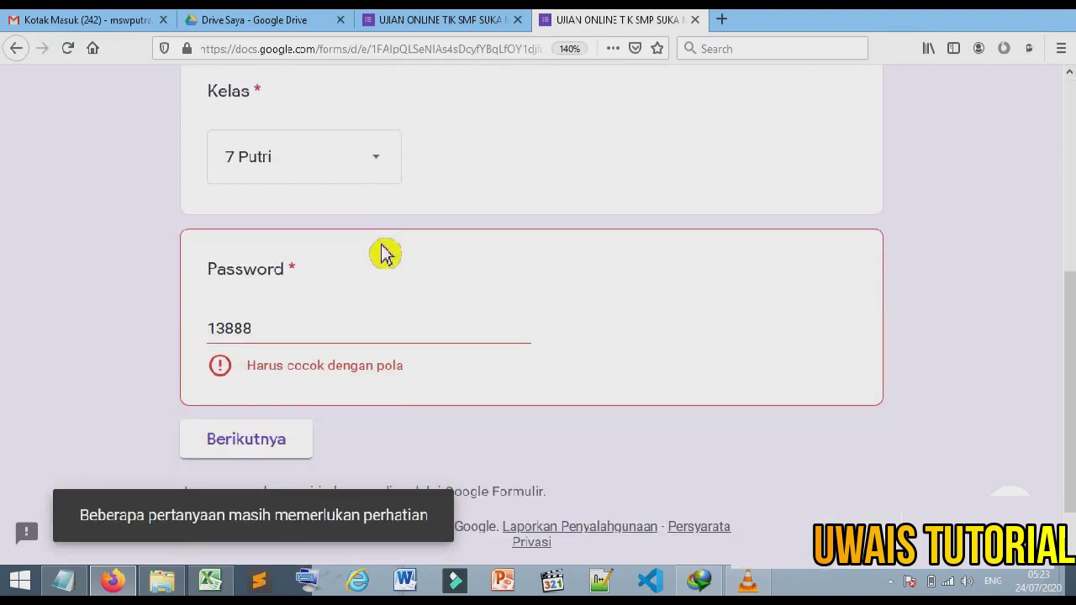
pyautogui.scroll(-1, 383, 254)
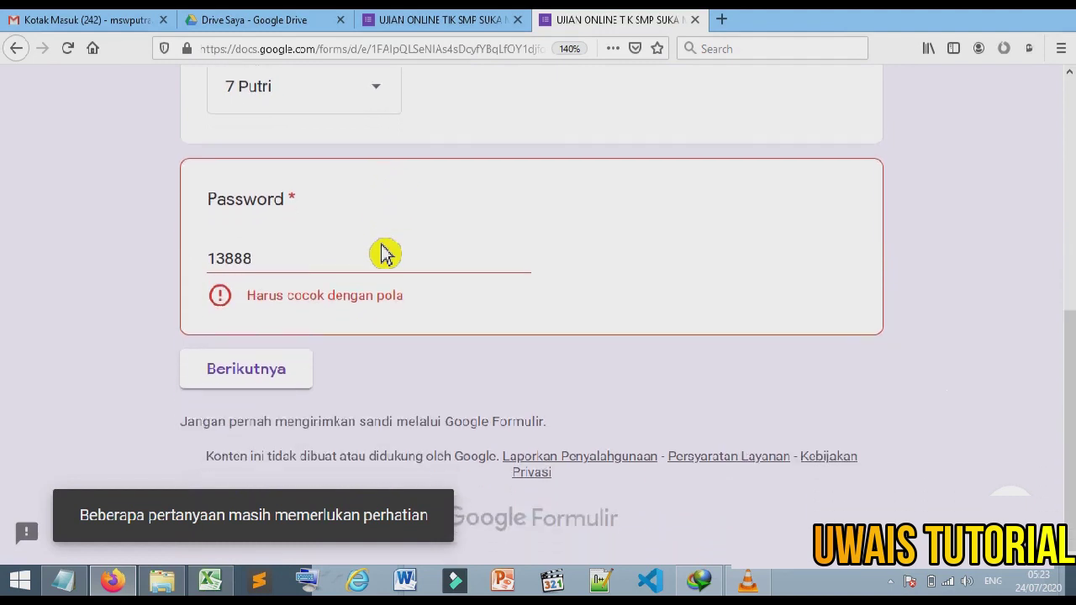
pyautogui.click(303, 280)
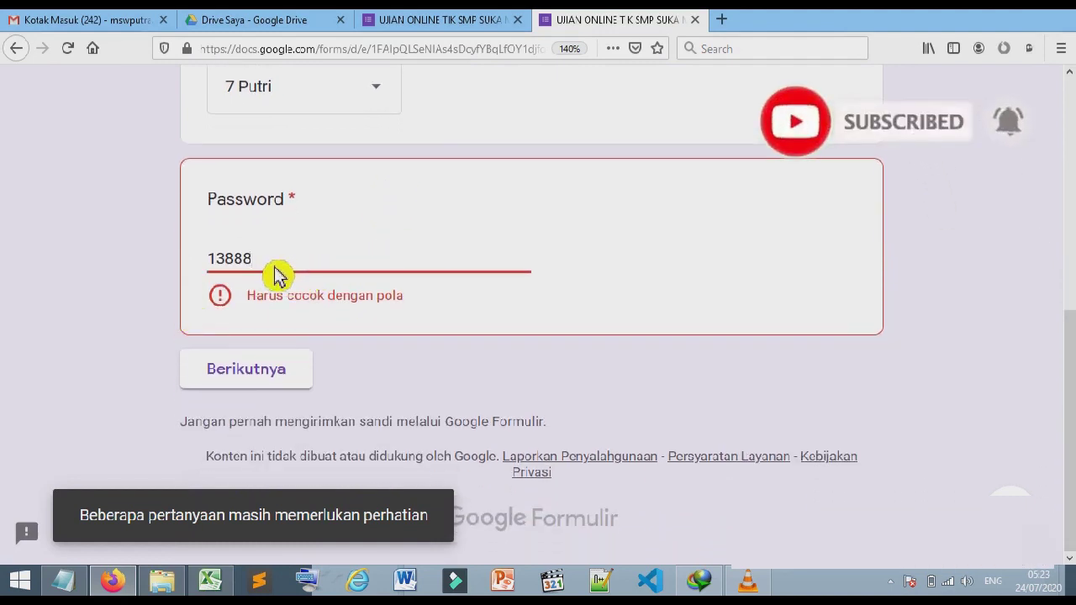
pyautogui.press('BackSpace')
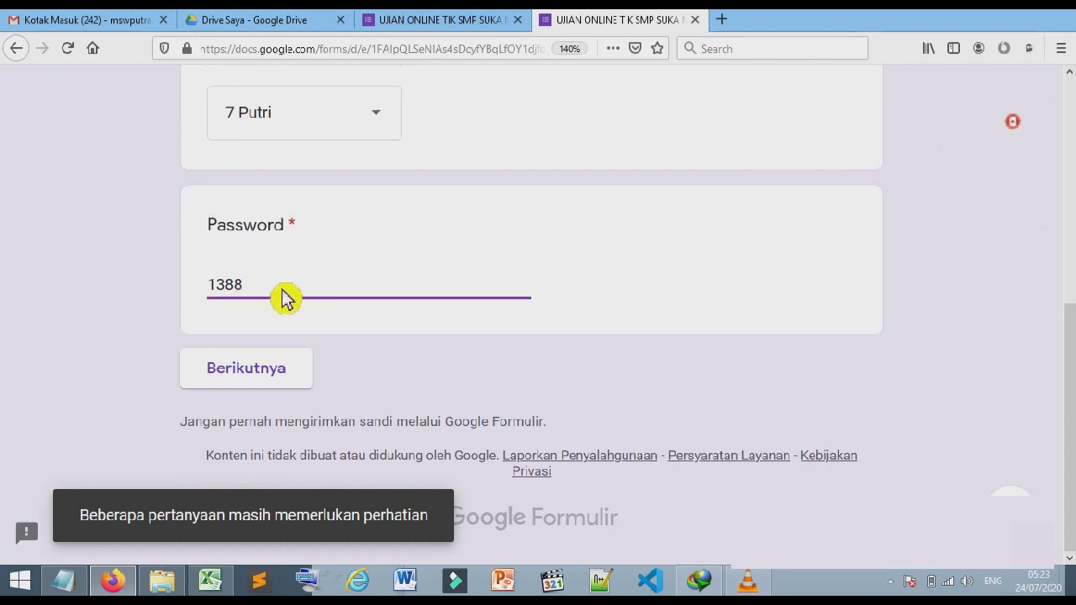
pyautogui.click(296, 389)
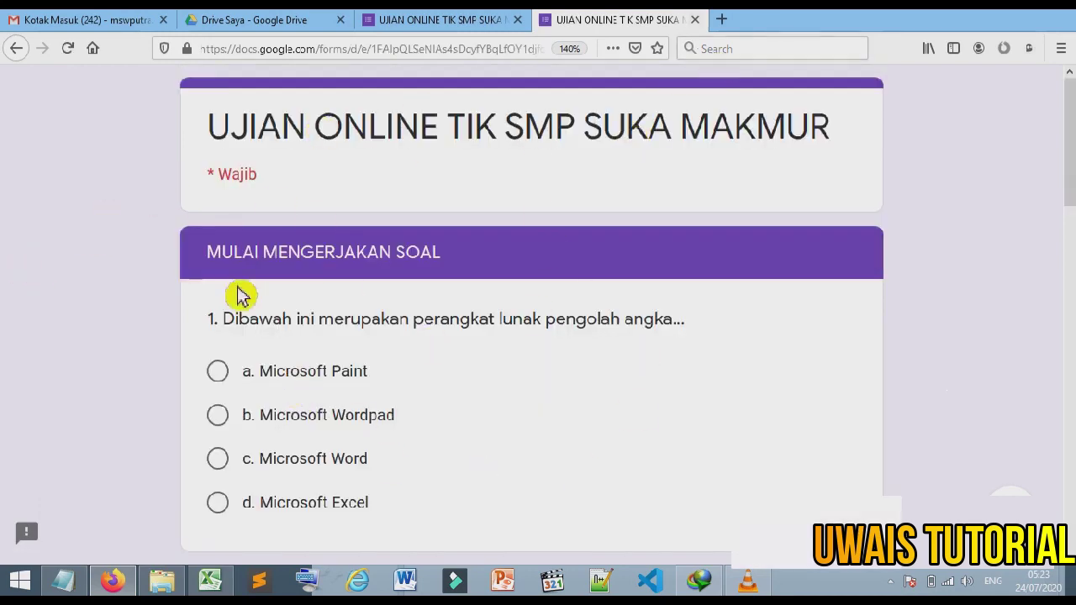
# Step: Leave the questions page, discarding answers, to return to the blank first page
pyautogui.scroll(-10, 560, 277)
pyautogui.scroll(9, 560, 277)
pyautogui.scroll(1, 560, 277)
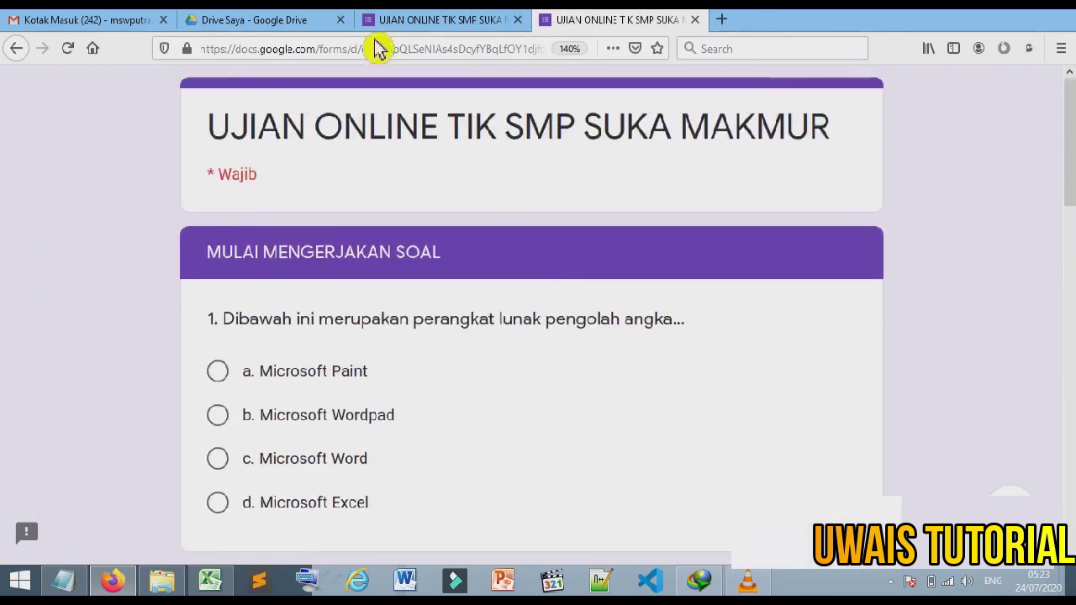
pyautogui.click(16, 48)
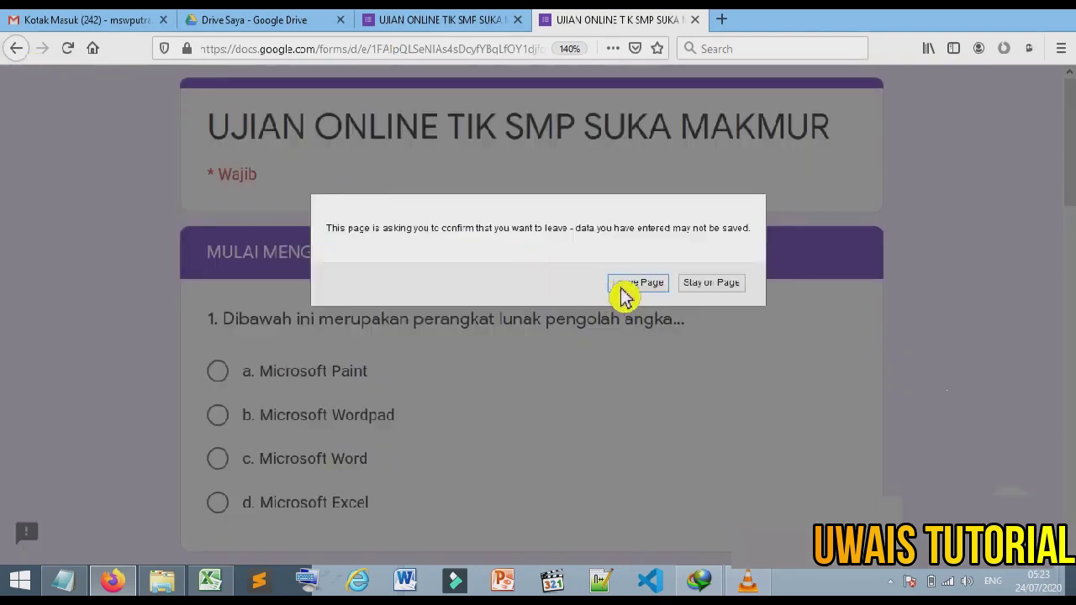
pyautogui.click(622, 286)
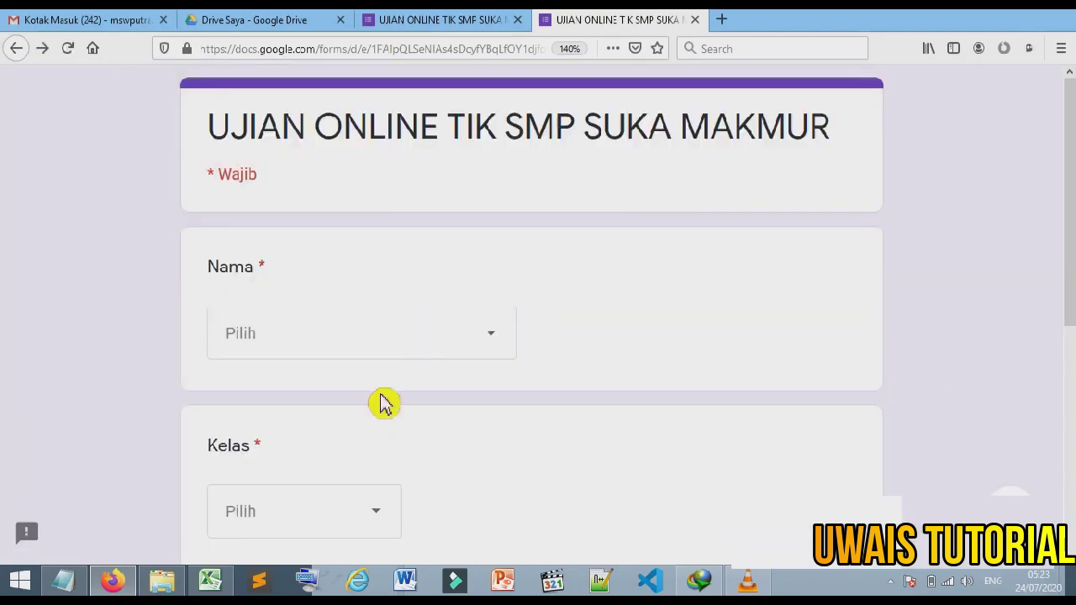
# Step: Look up the last student's code in spreadsheet row 23, then return to the preview
pyautogui.click(230, 584)
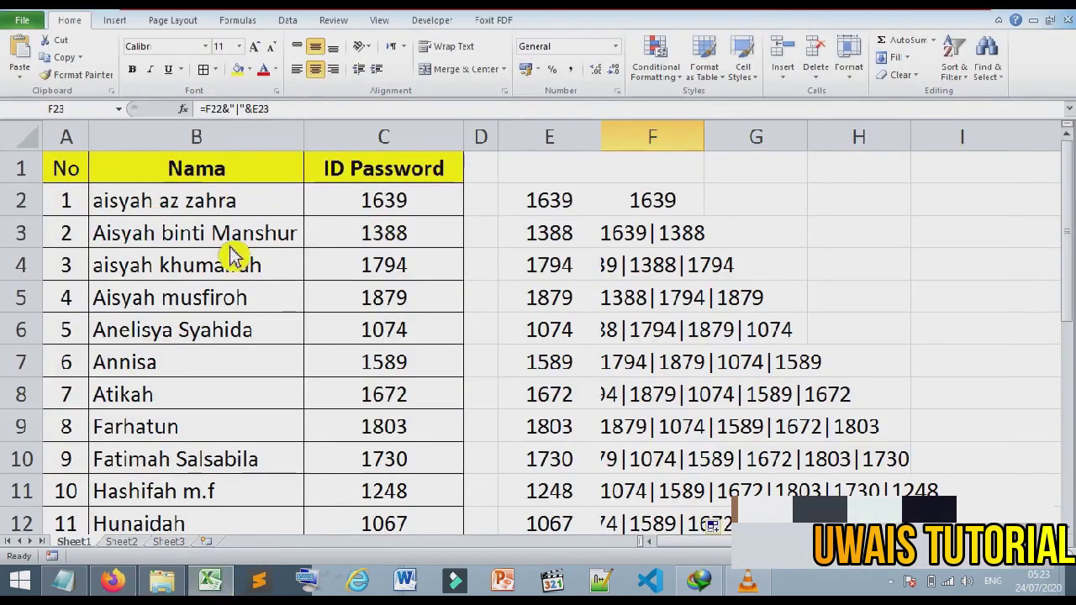
pyautogui.scroll(-6, 296, 241)
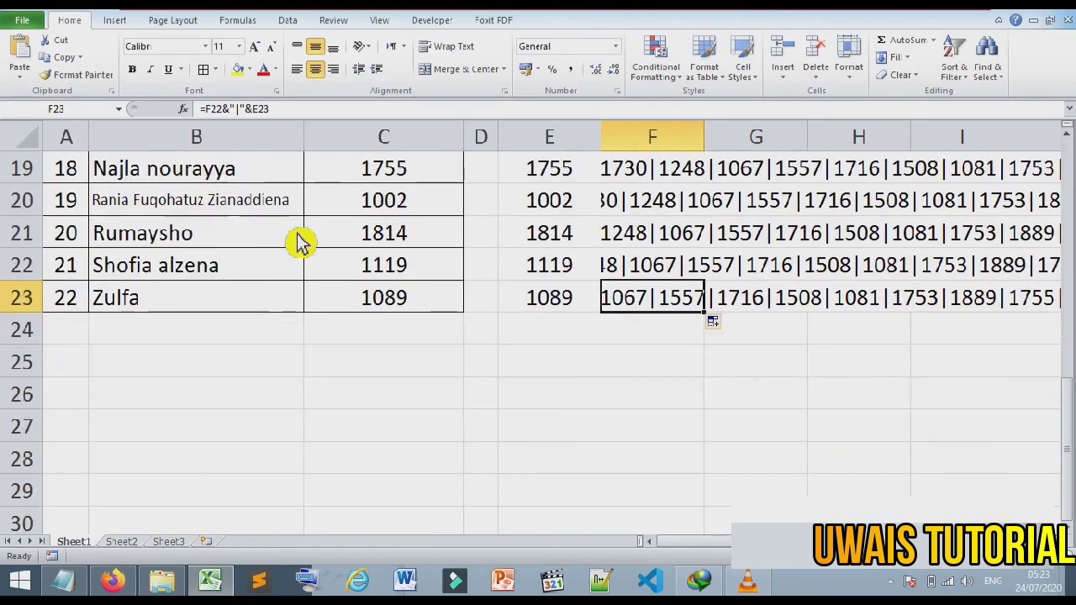
pyautogui.click(34, 299)
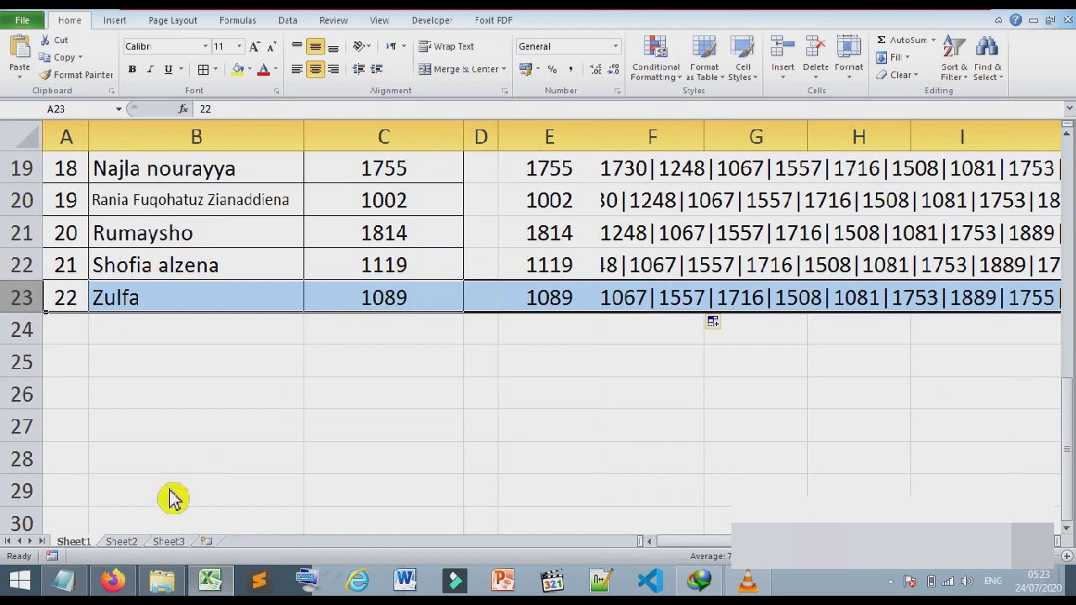
pyautogui.click(113, 581)
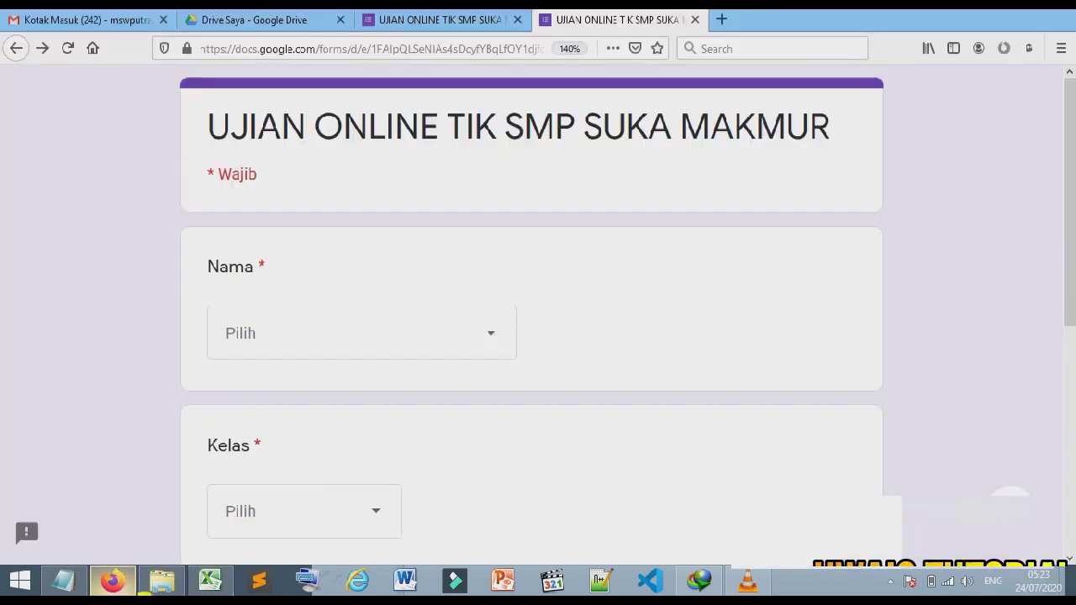
# Step: Choose Zulfa, the last student, and class 7 Putri in the preview
pyautogui.click(375, 354)
pyautogui.scroll(-10, 442, 328)
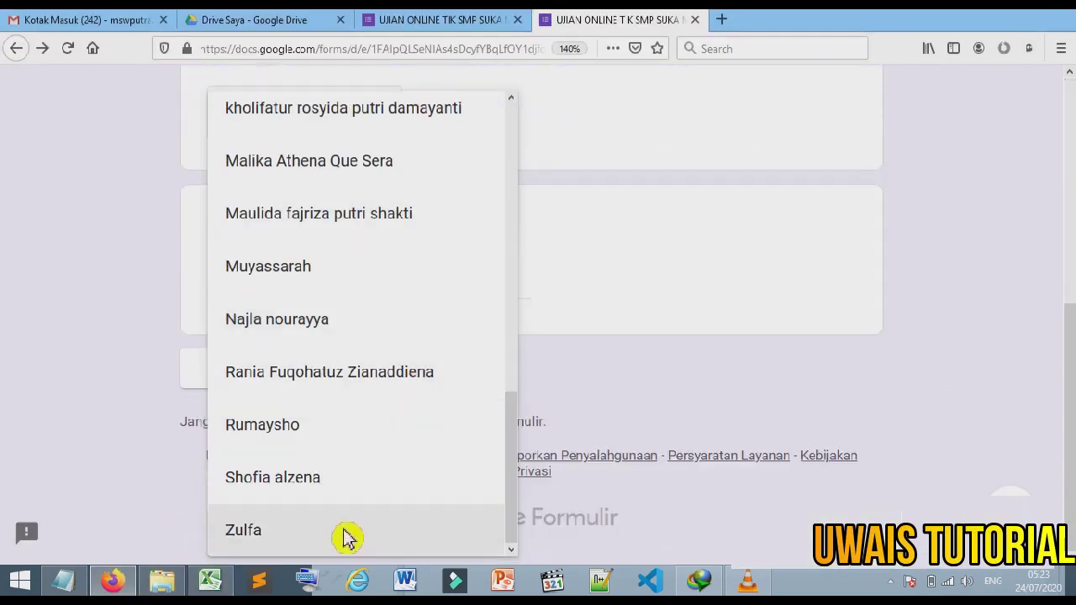
pyautogui.click(344, 538)
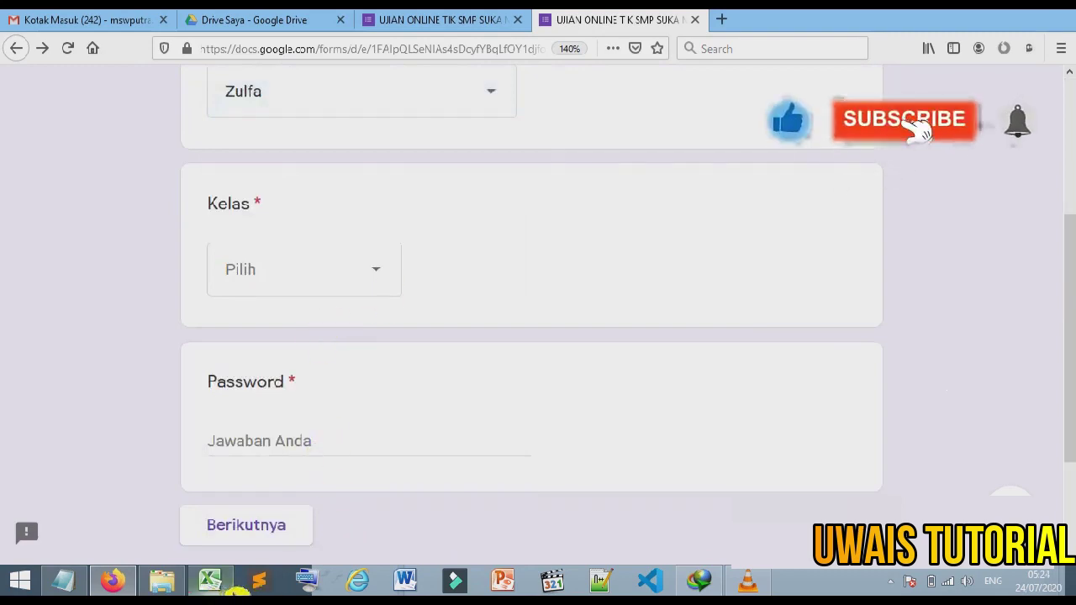
pyautogui.click(211, 581)
pyautogui.hotkey('alt', 'Tab')
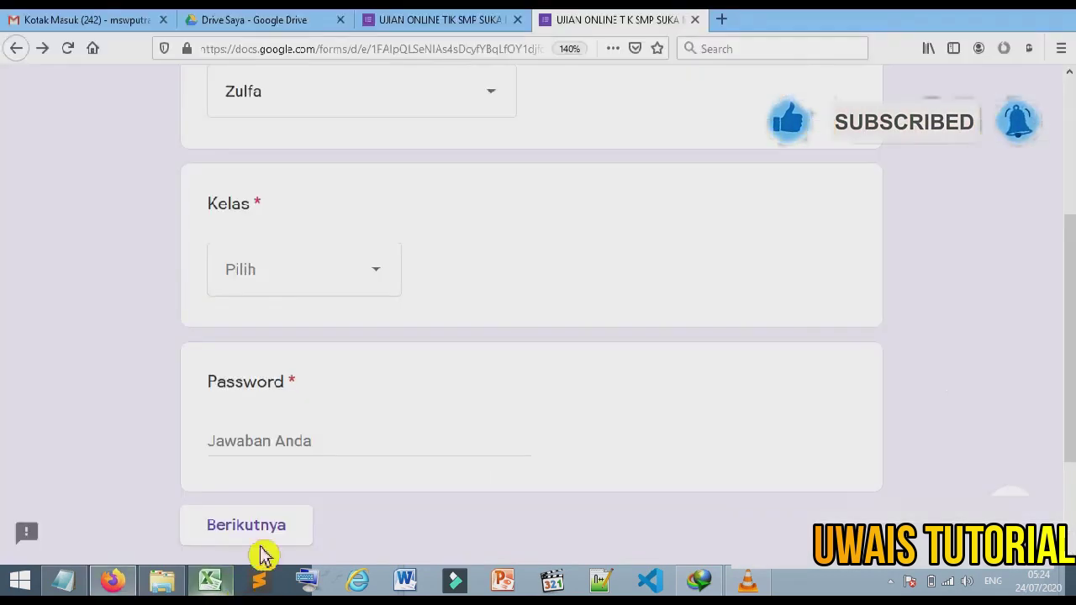
pyautogui.click(403, 277)
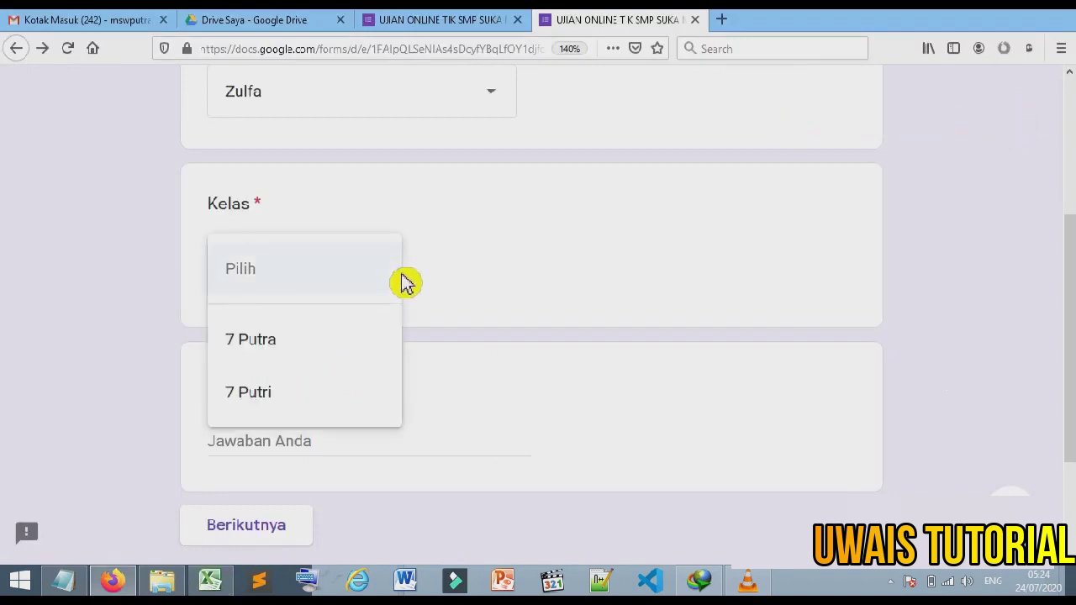
pyautogui.click(349, 402)
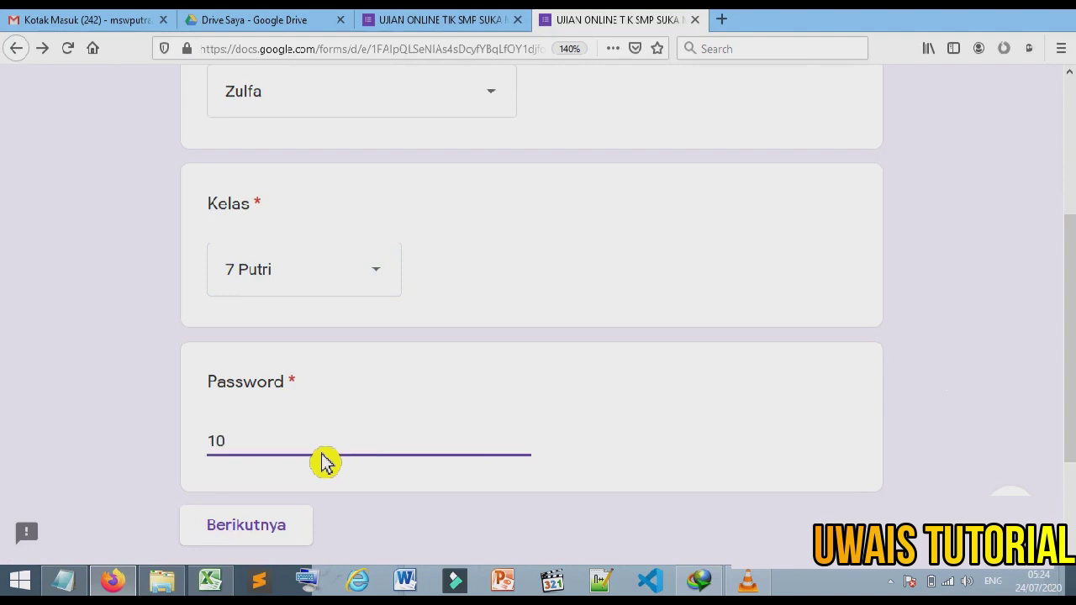
pyautogui.click(326, 463)
pyautogui.write('1089')
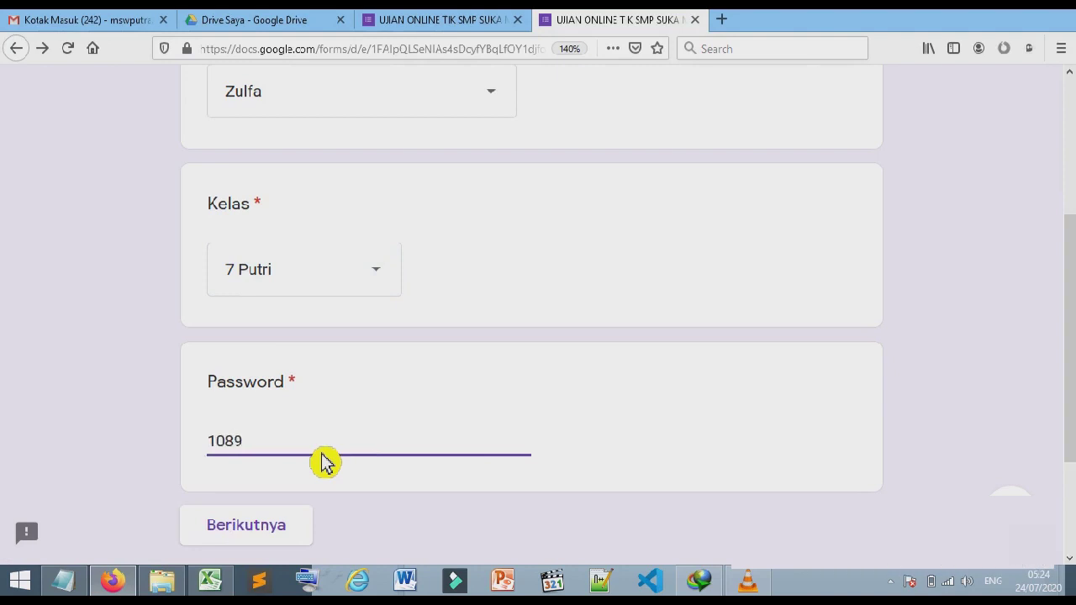
pyautogui.click(300, 536)
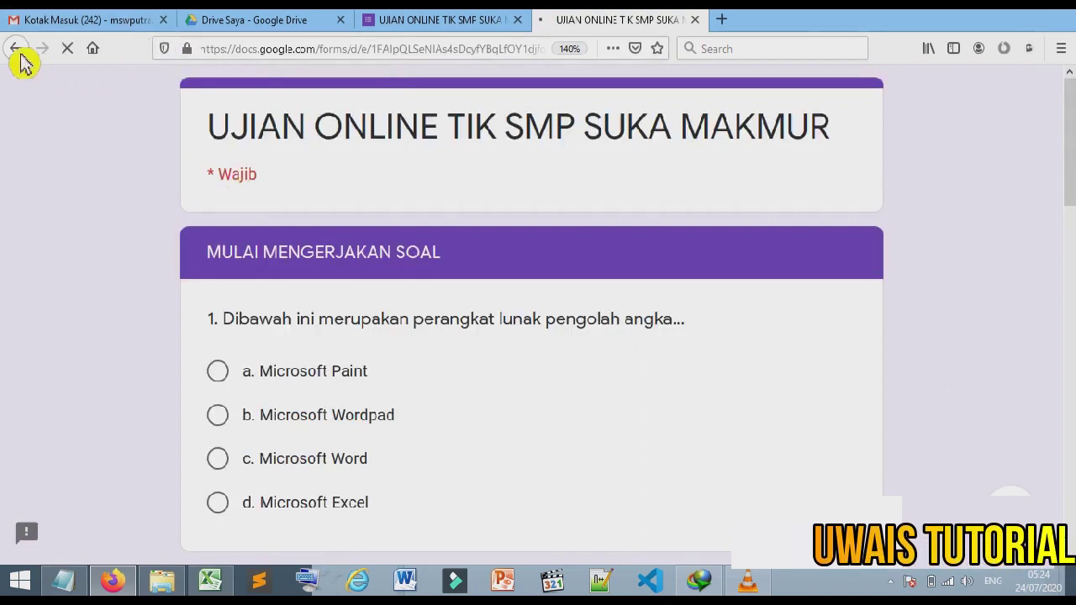
pyautogui.click(432, 21)
pyautogui.scroll(-3, 547, 185)
pyautogui.scroll(-10, 588, 208)
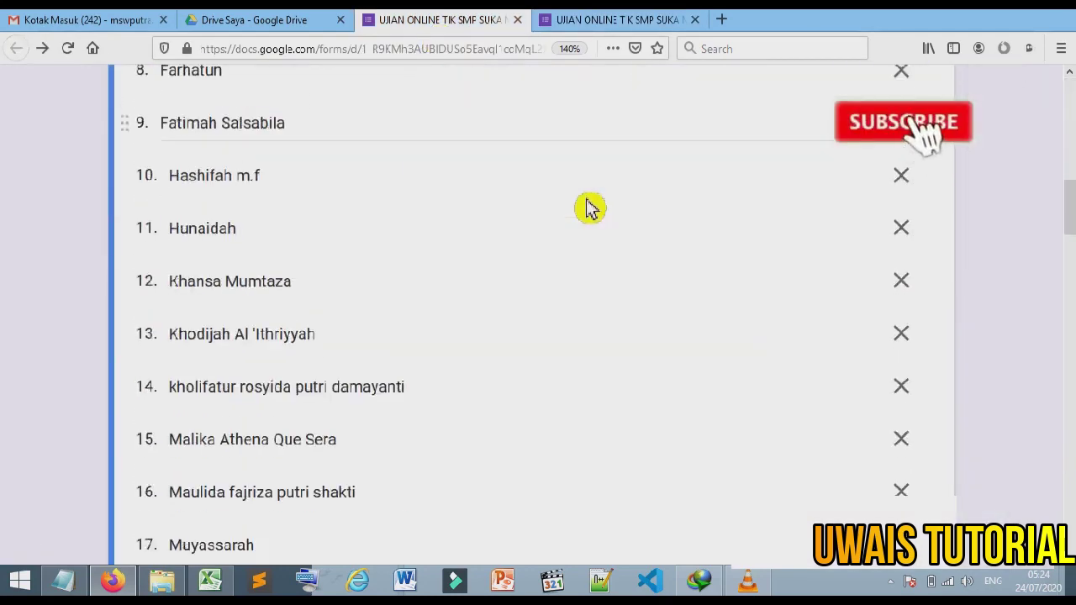